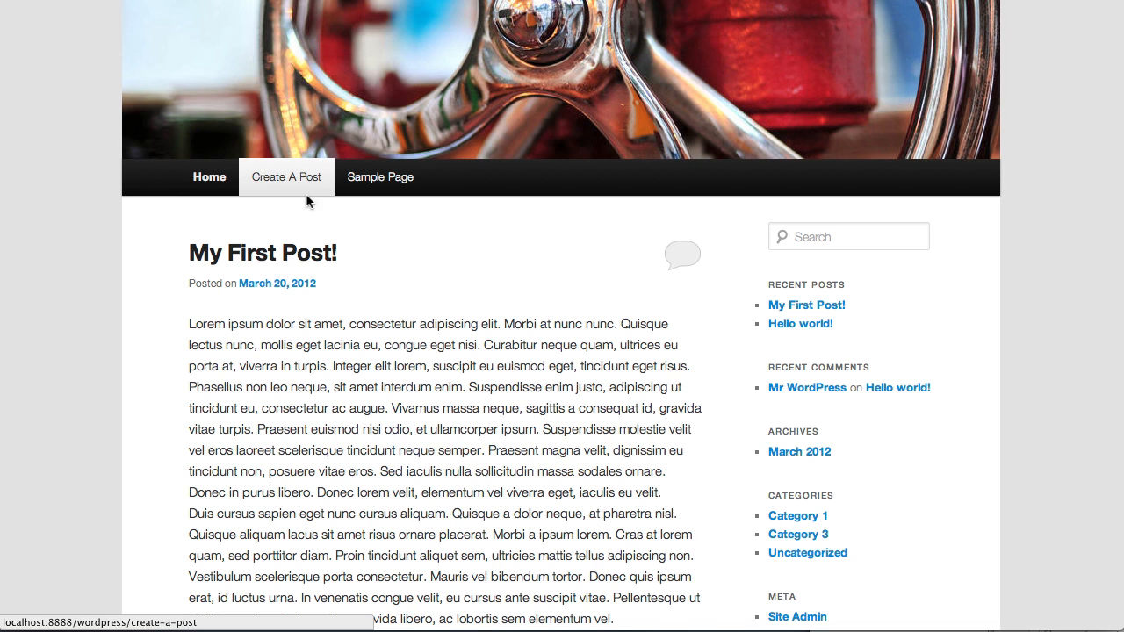
drag(356, 250, 190, 238)
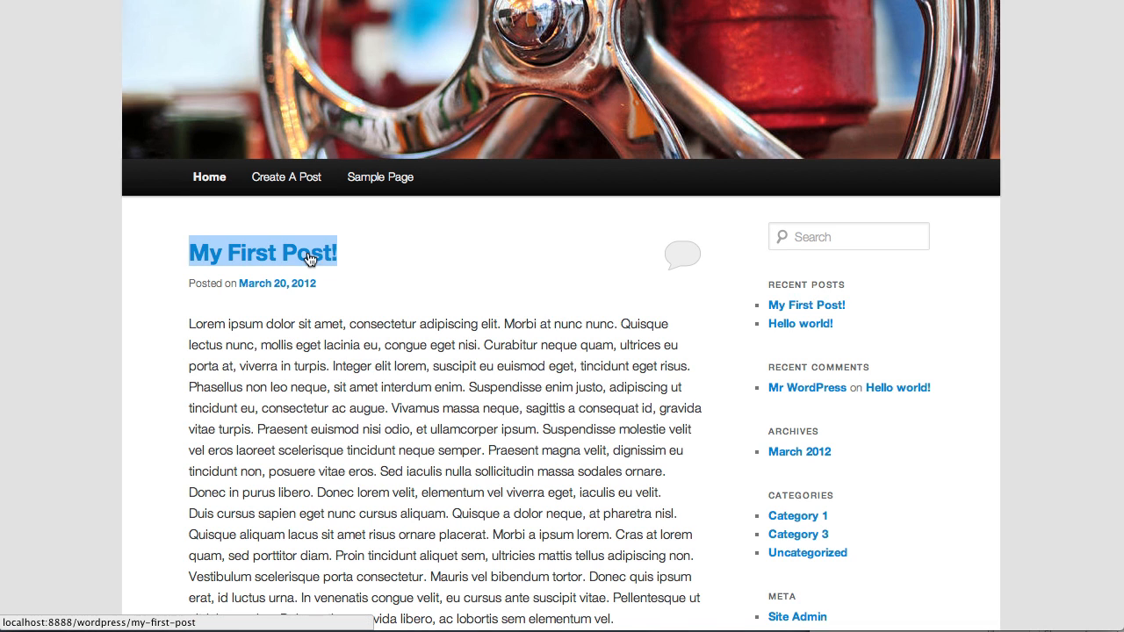
click(351, 257)
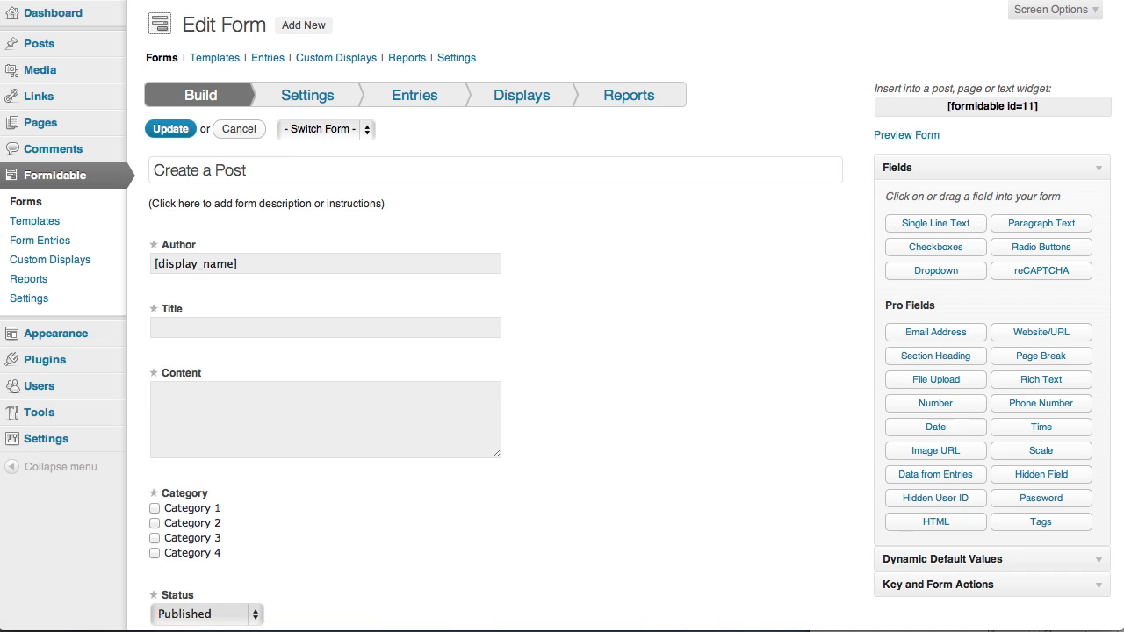
click(608, 272)
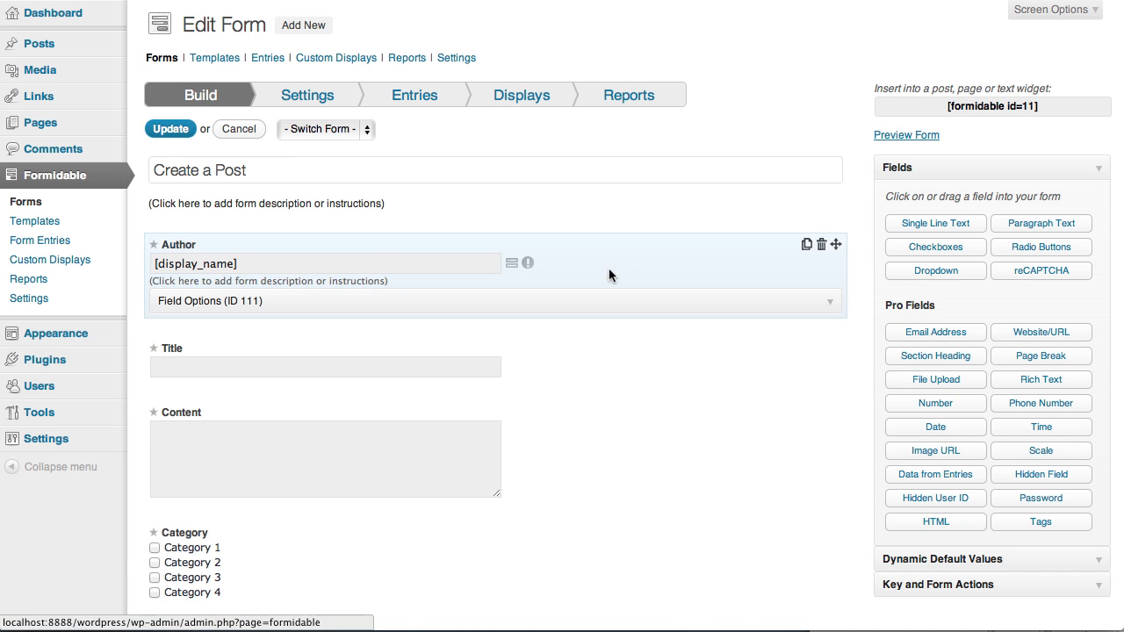
click(656, 209)
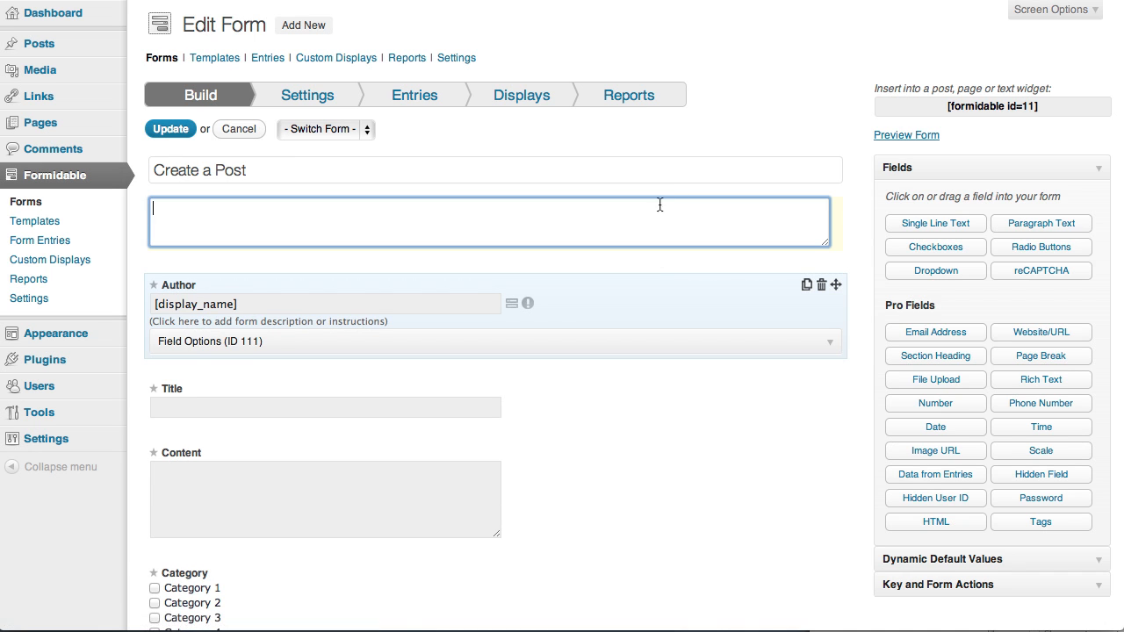
click(703, 137)
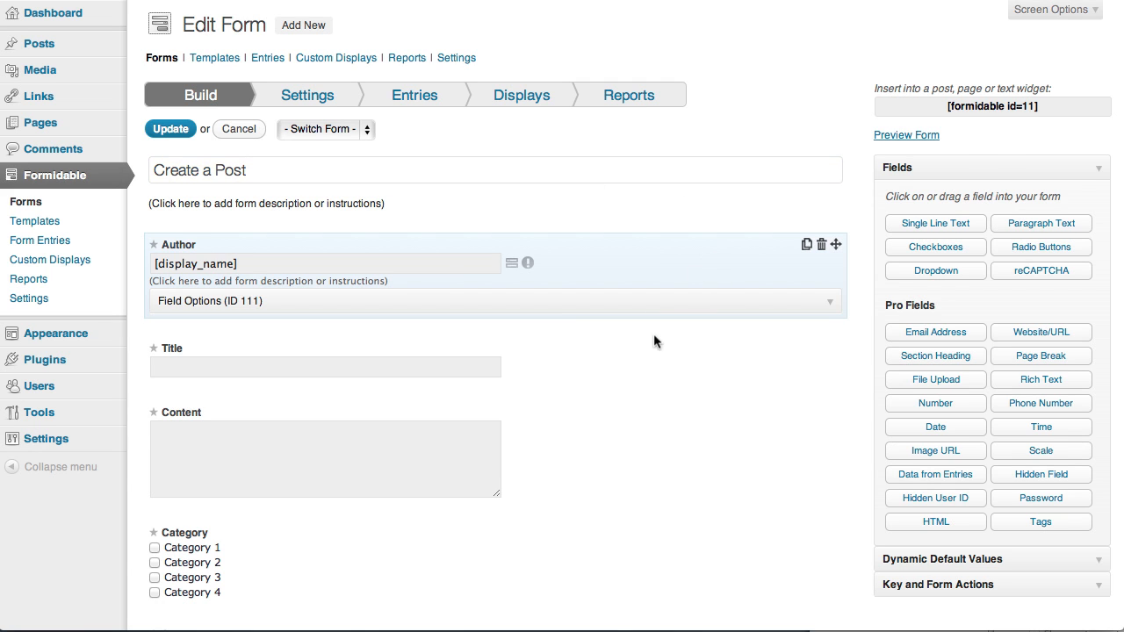
Add two File Upload fields to the Create a Post form between the Content and Category fields.
scroll(665, 445, down, 4)
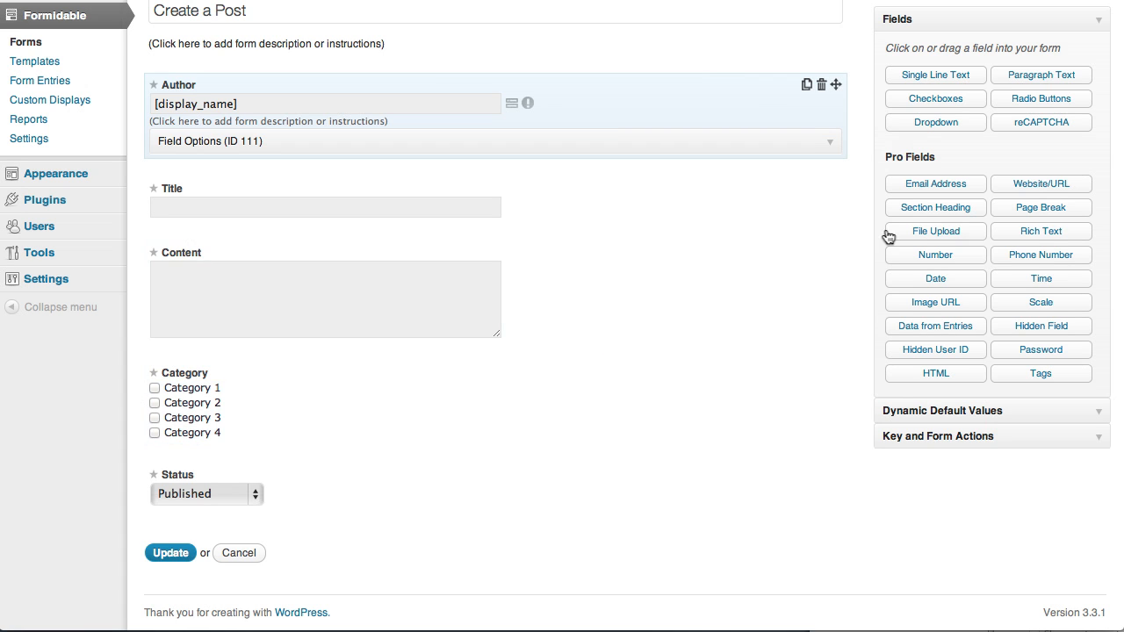
drag(935, 235, 229, 372)
drag(954, 232, 226, 439)
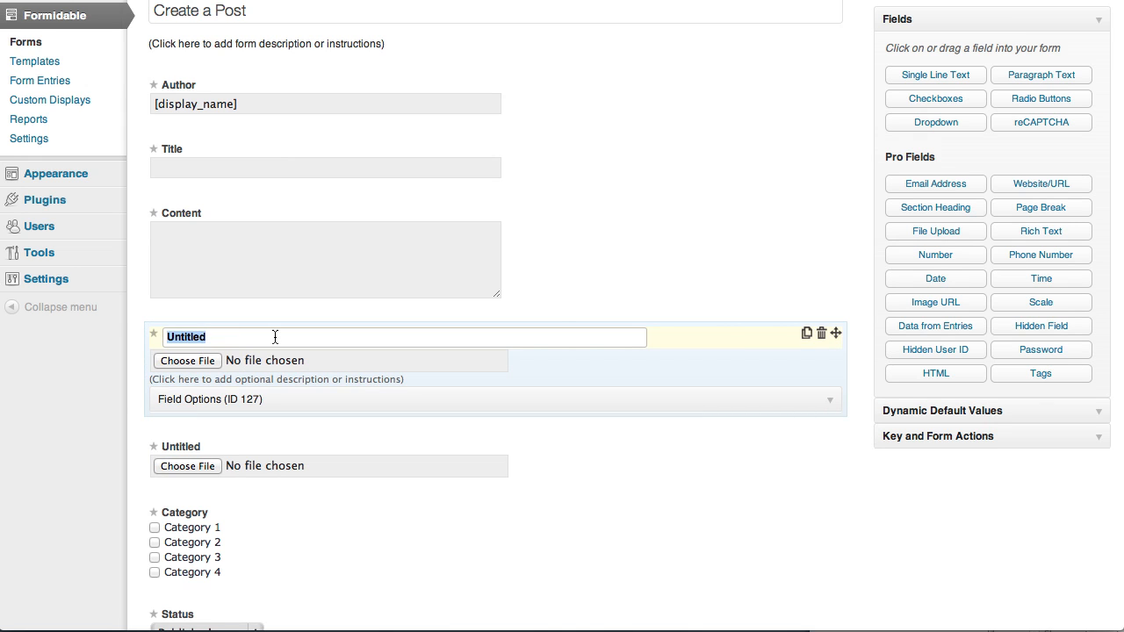
Name the two upload fields "Featured Image" and "Post Image", in that order, and update the form.
text(Featured Image)
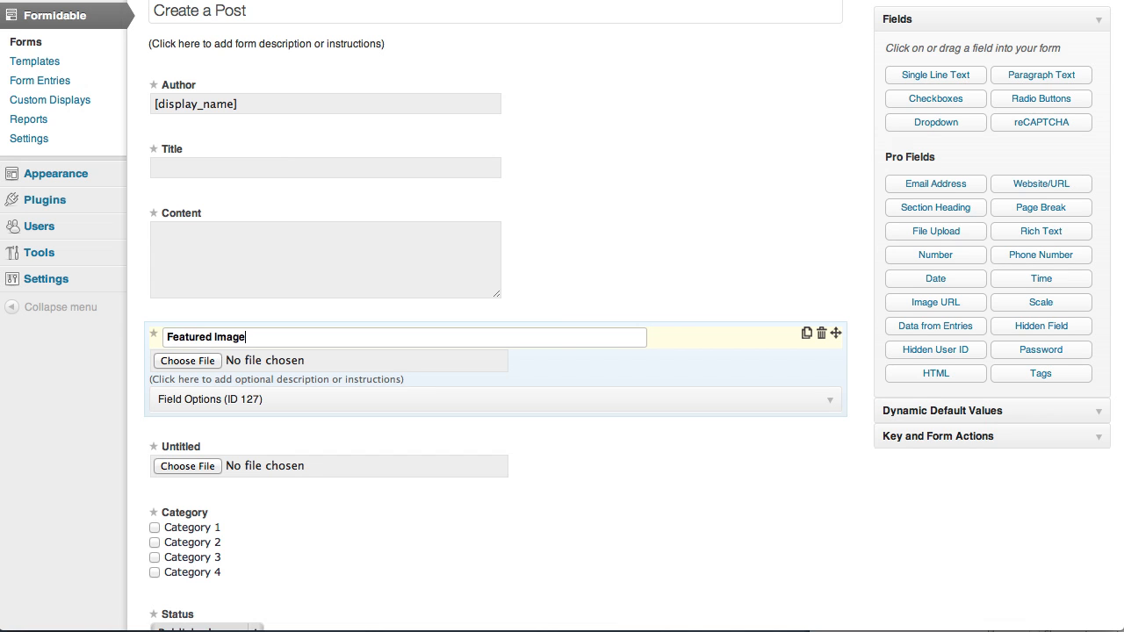
click(234, 447)
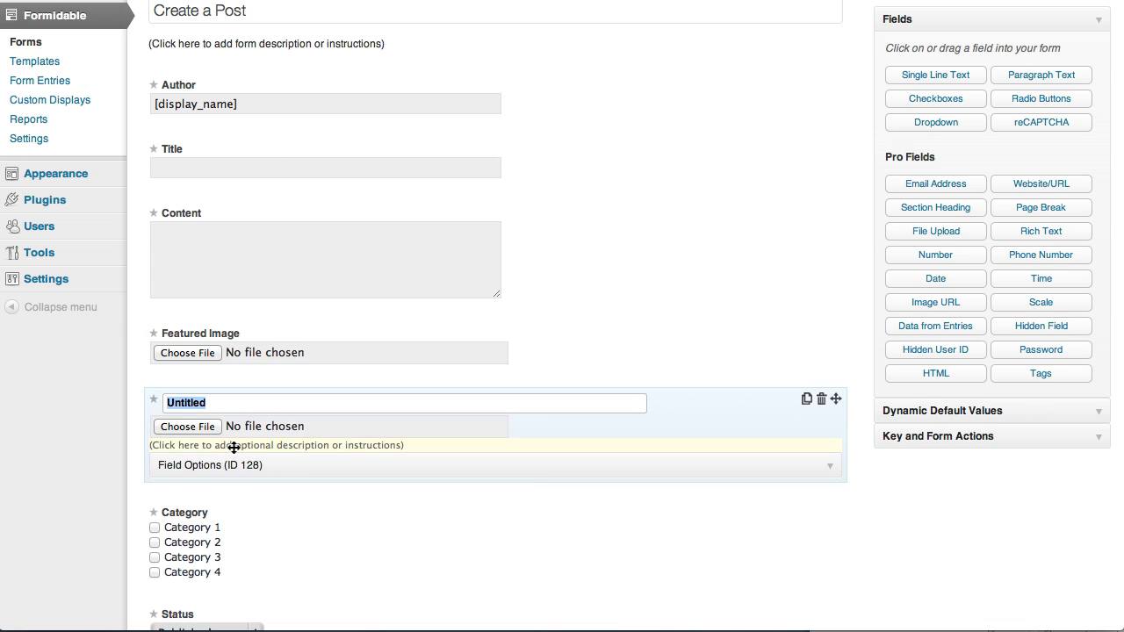
text(Post Image)
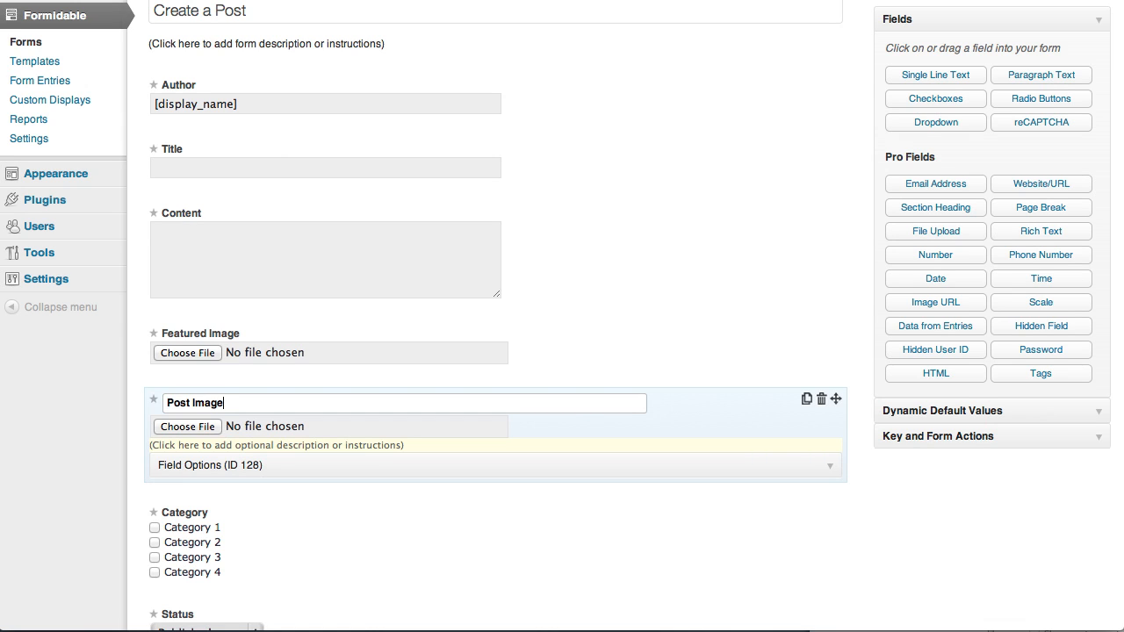
click(653, 386)
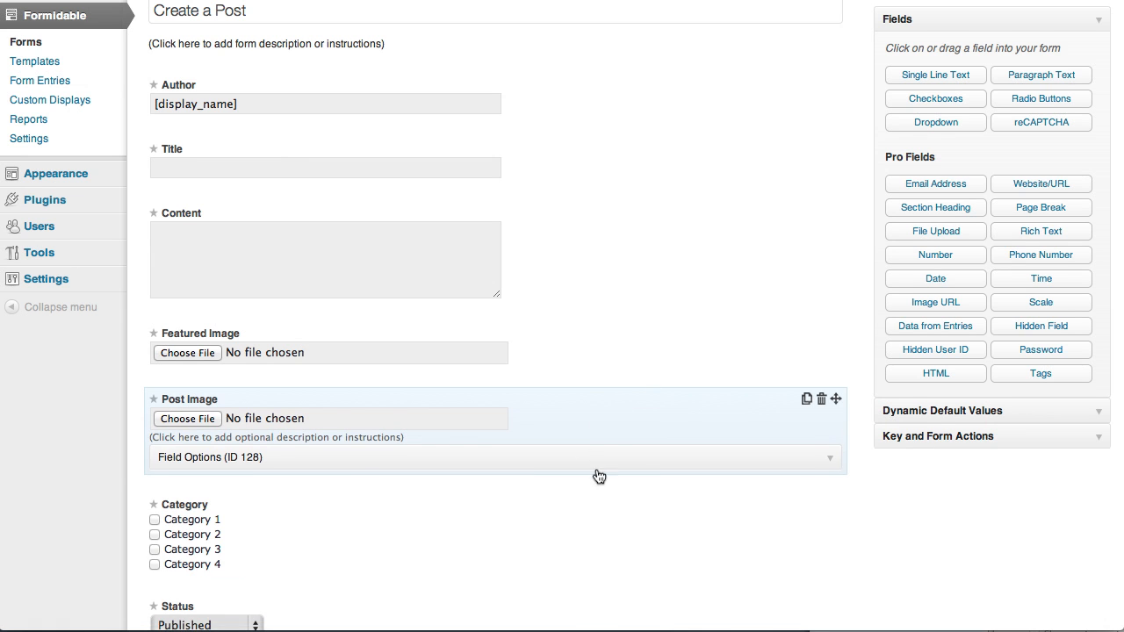
scroll(599, 474, down, 3)
click(175, 557)
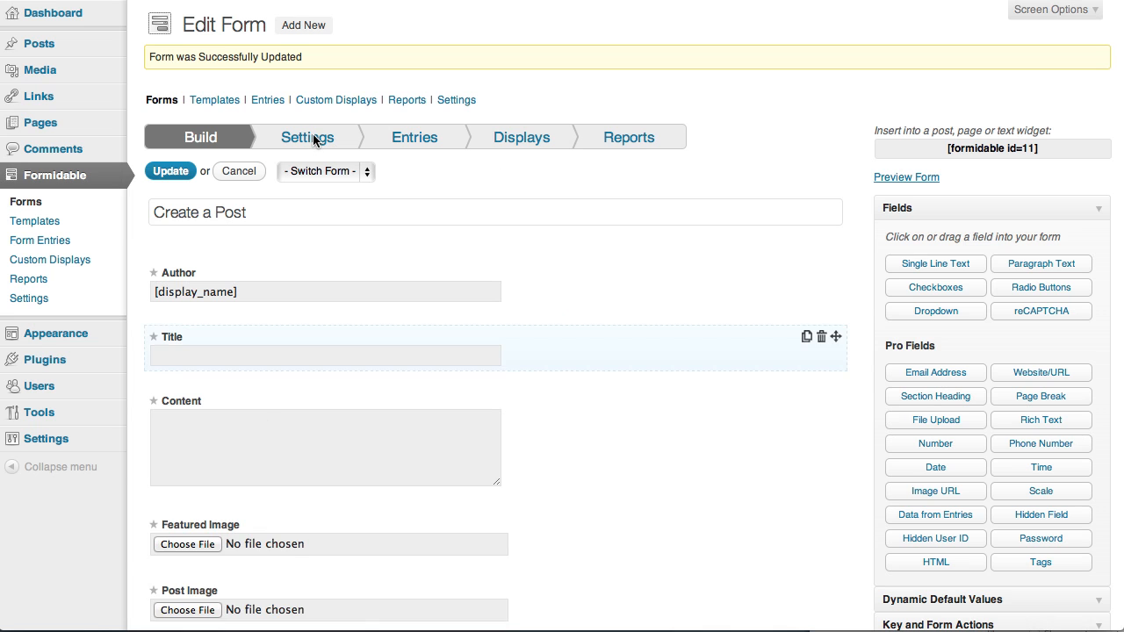
In the form's Create Posts settings, add a custom field named _thumbnail_id populated from the Featured Image field.
click(313, 139)
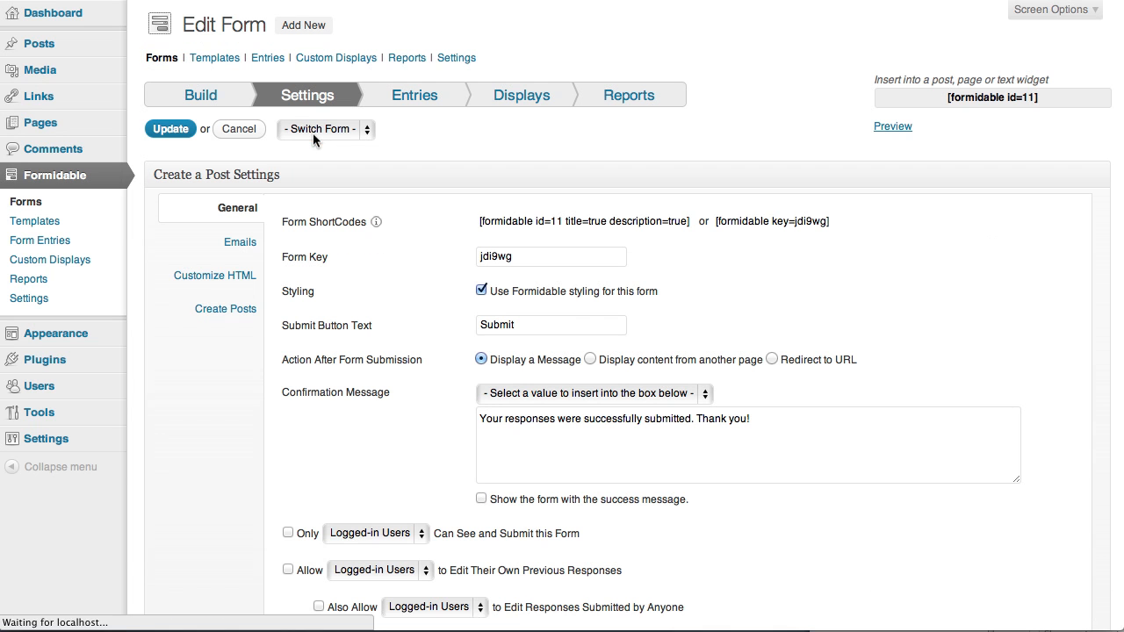
click(230, 311)
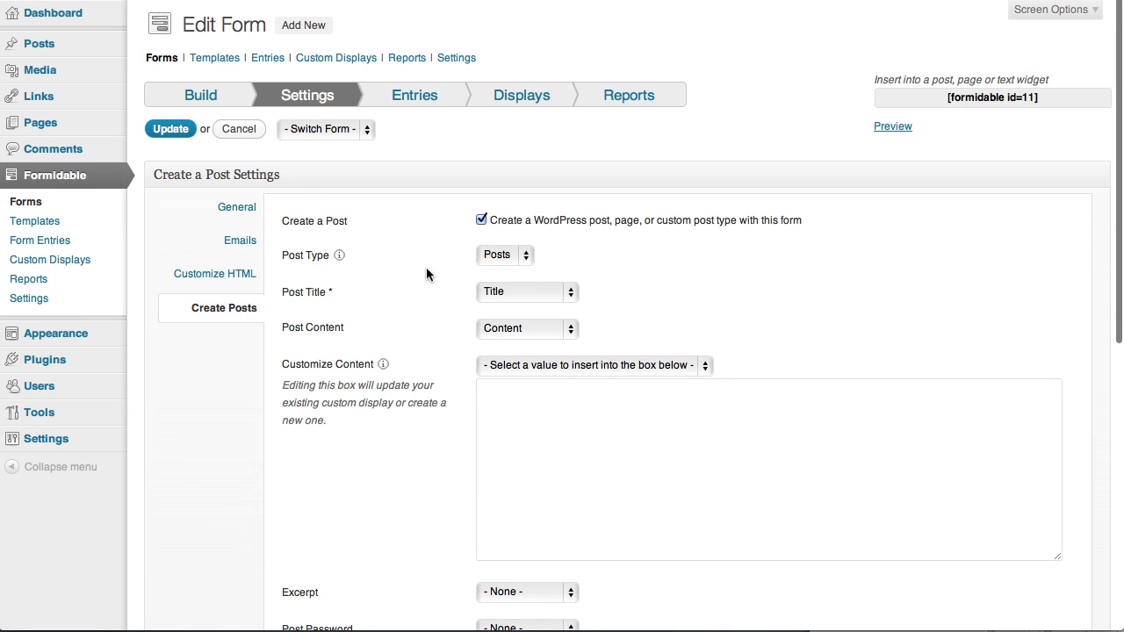
scroll(427, 273, down, 3)
scroll(427, 273, down, 10)
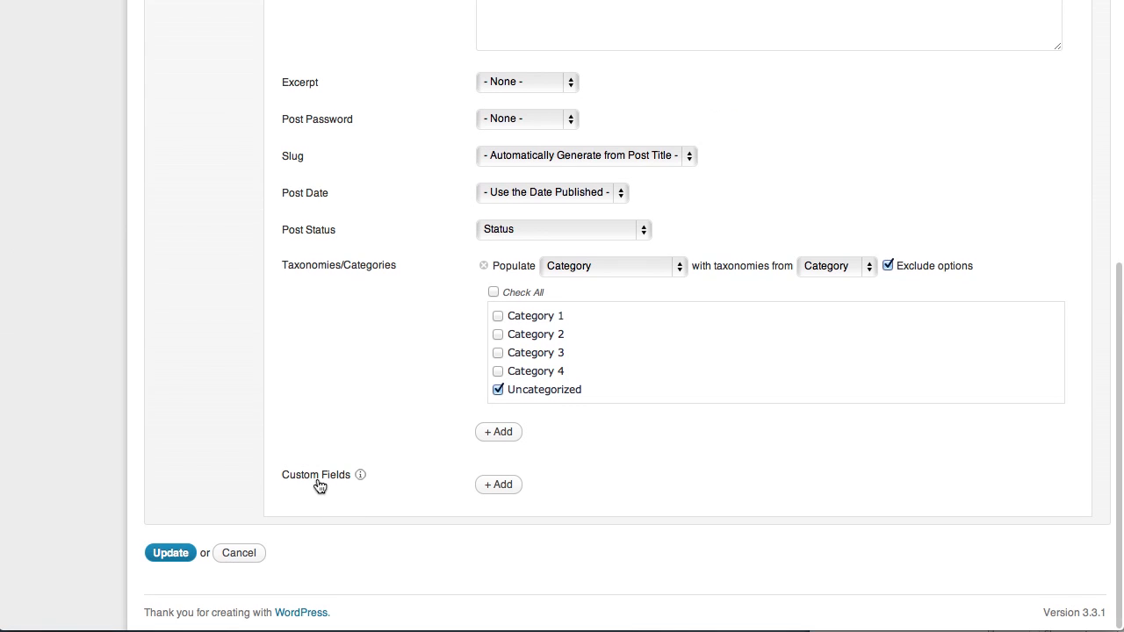
mouse_move(359, 475)
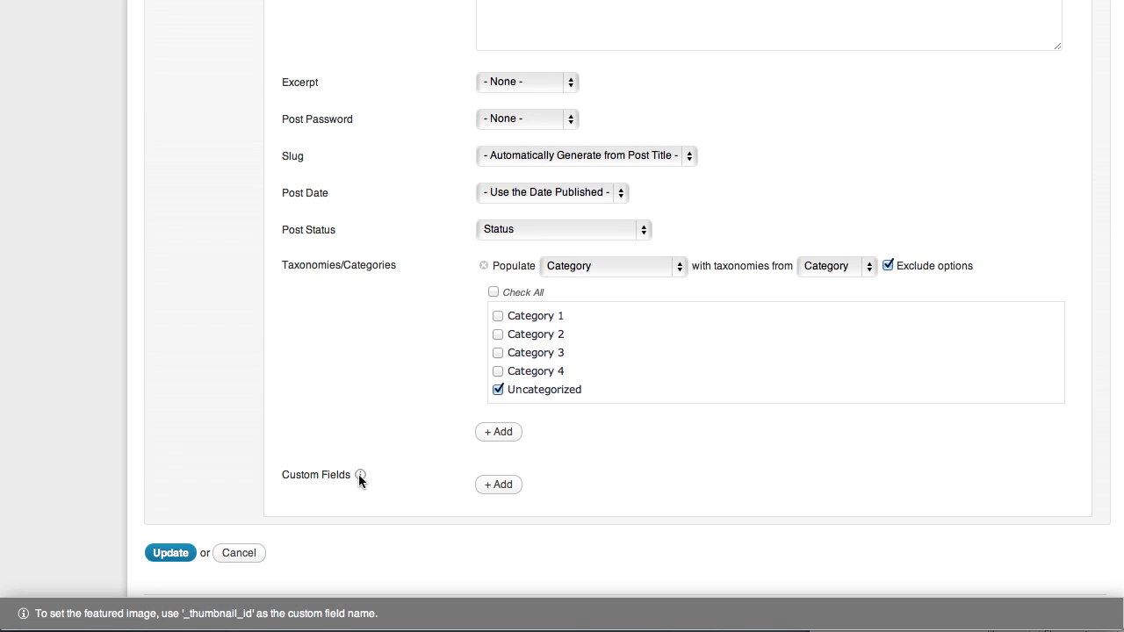
click(501, 486)
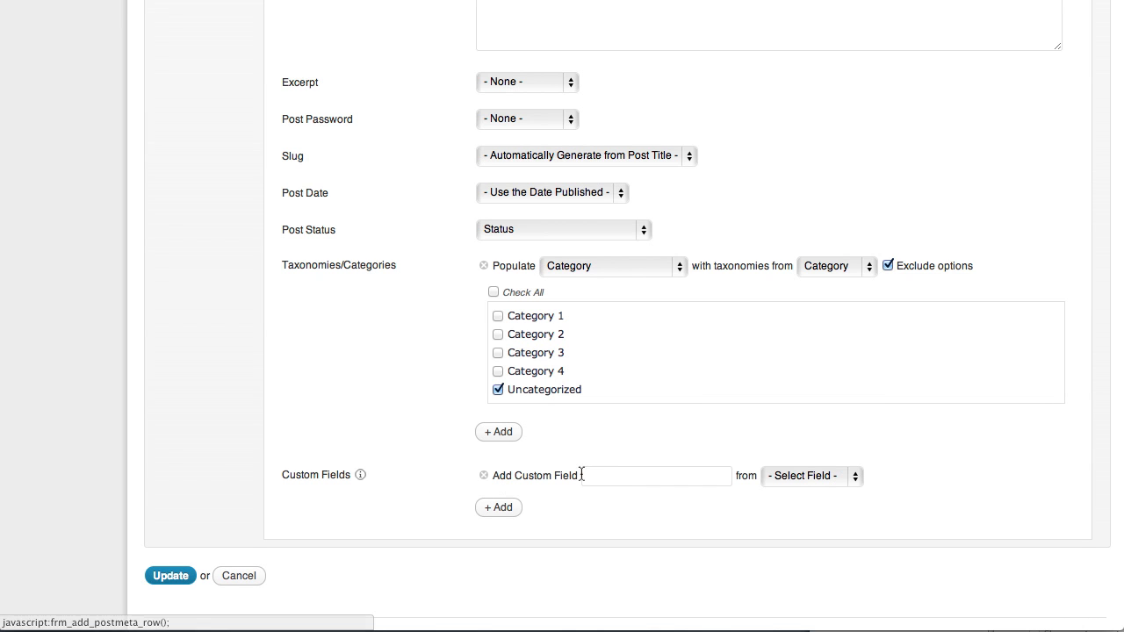
text(_)
click(620, 499)
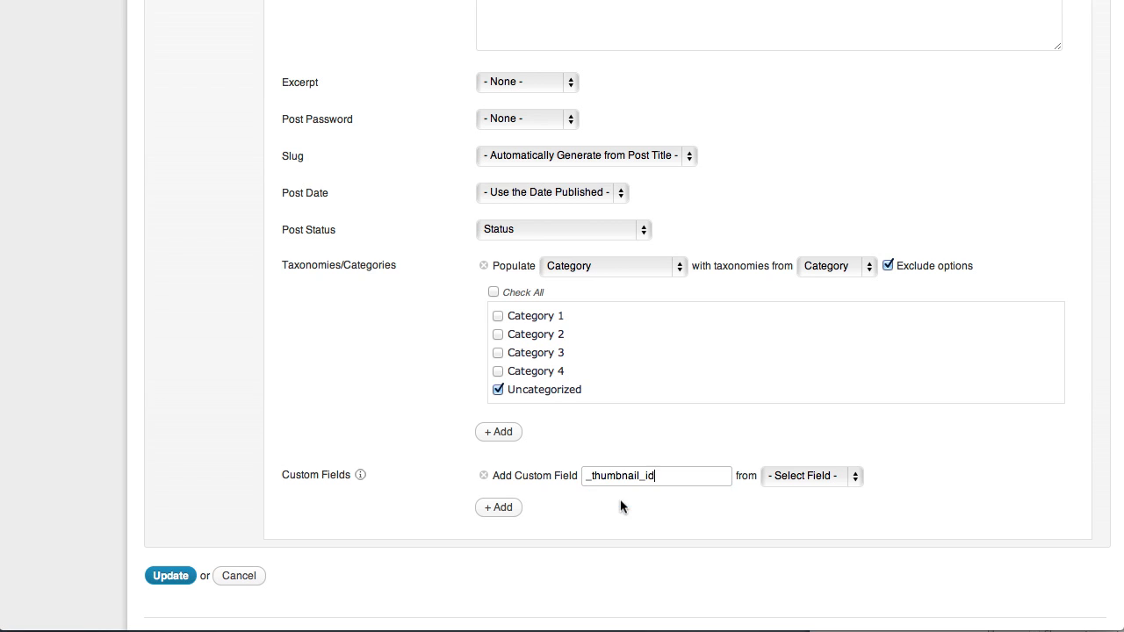
click(853, 478)
click(828, 537)
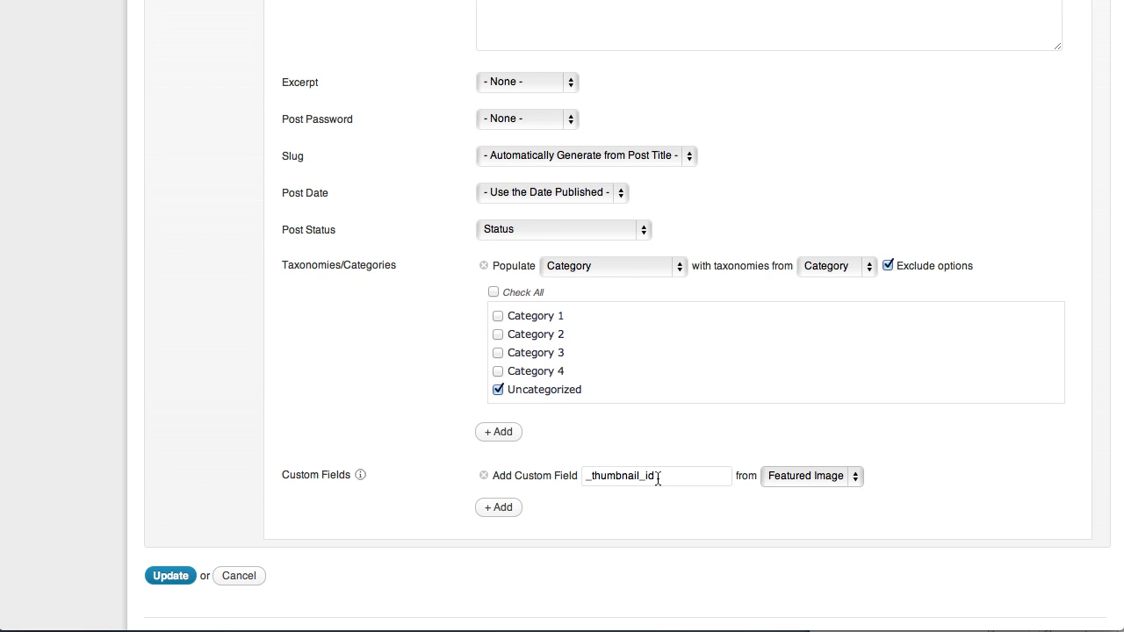
Start an image tag in the Customize Content box with <img src=" followed by the Post Image field's Thumbnail shortcode.
scroll(656, 477, up, 5)
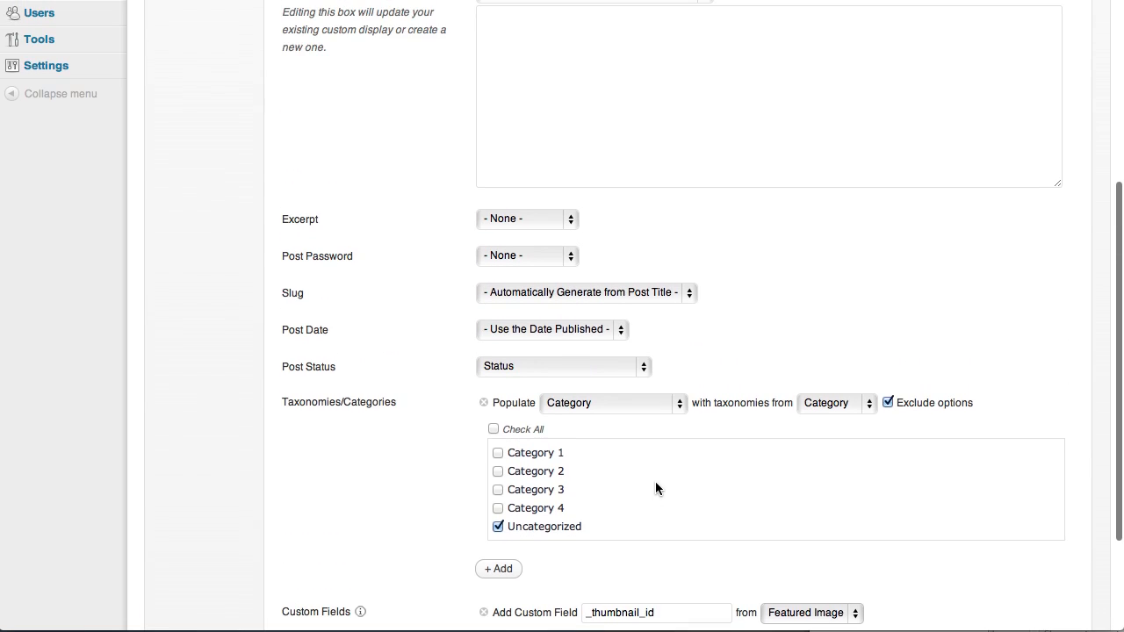
scroll(655, 487, up, 5)
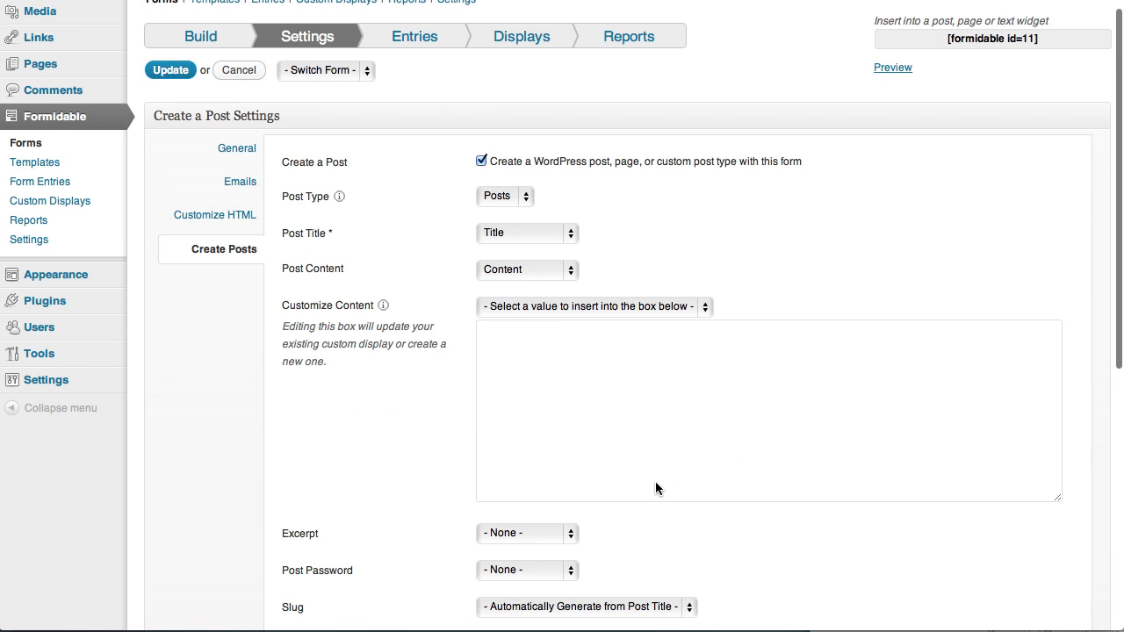
click(506, 335)
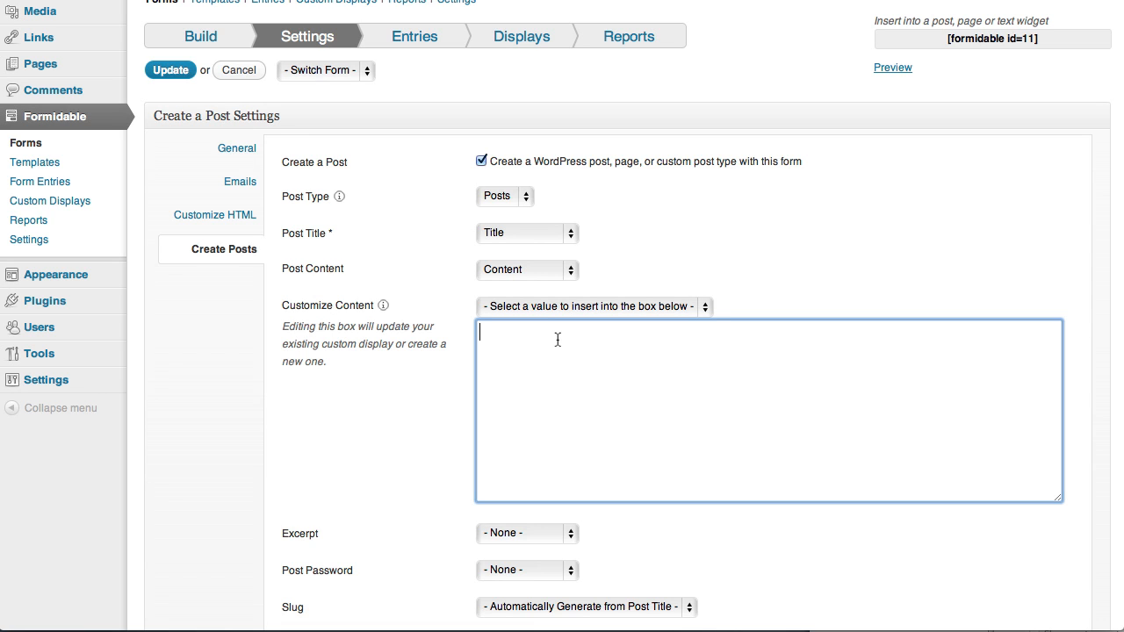
text(<imf)
key(BackSpace)
text(g src=")
click(704, 303)
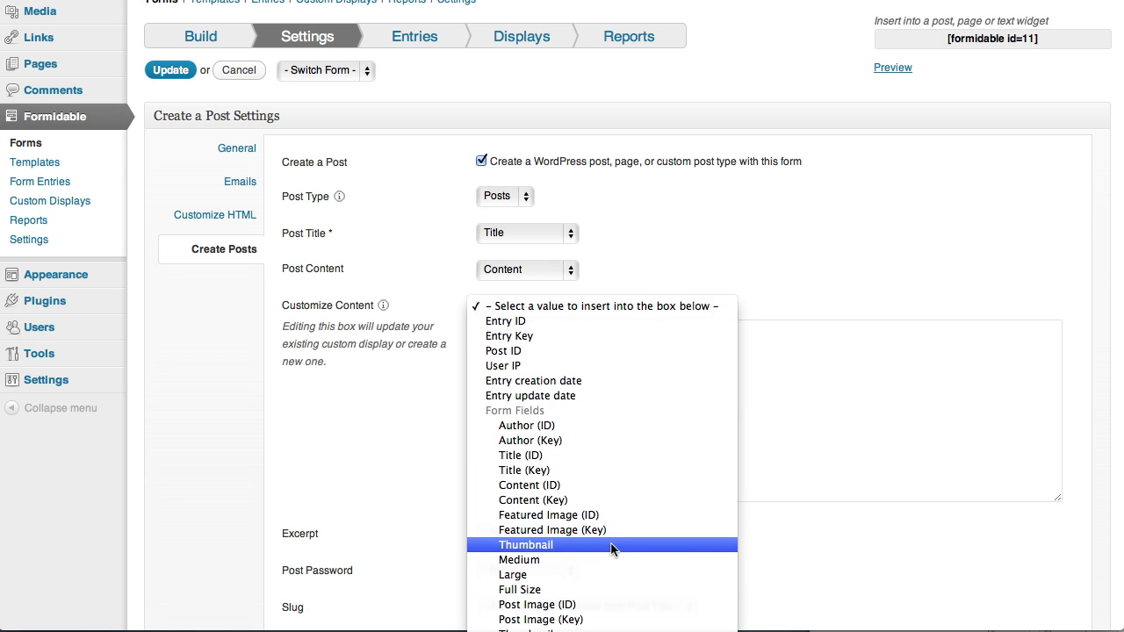
scroll(601, 577, down, 3)
scroll(602, 577, down, 1)
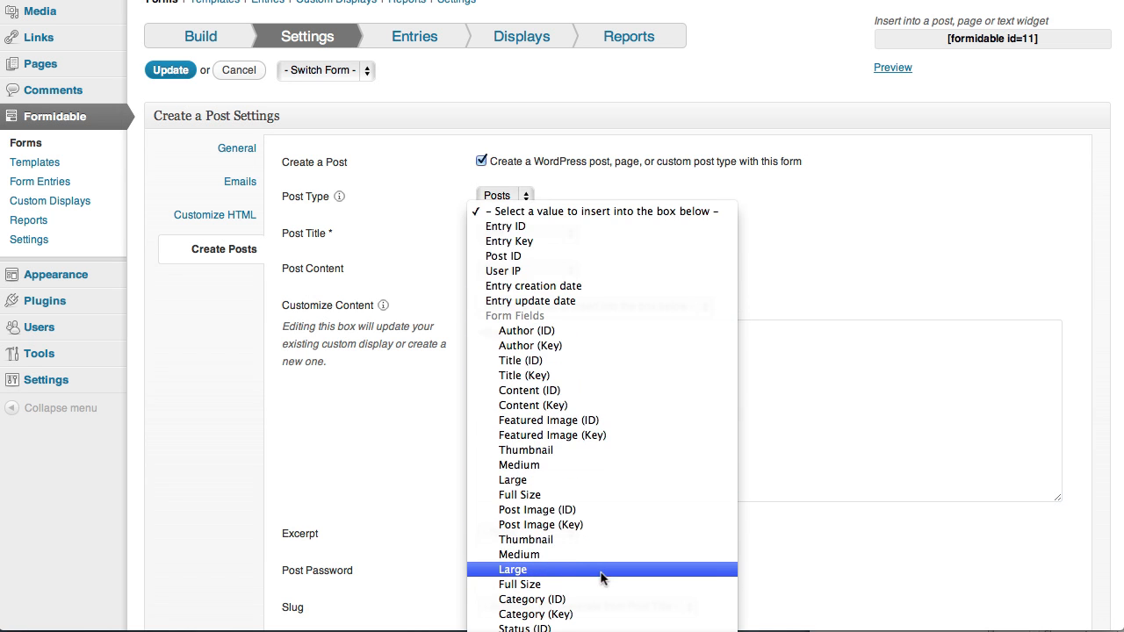
click(552, 540)
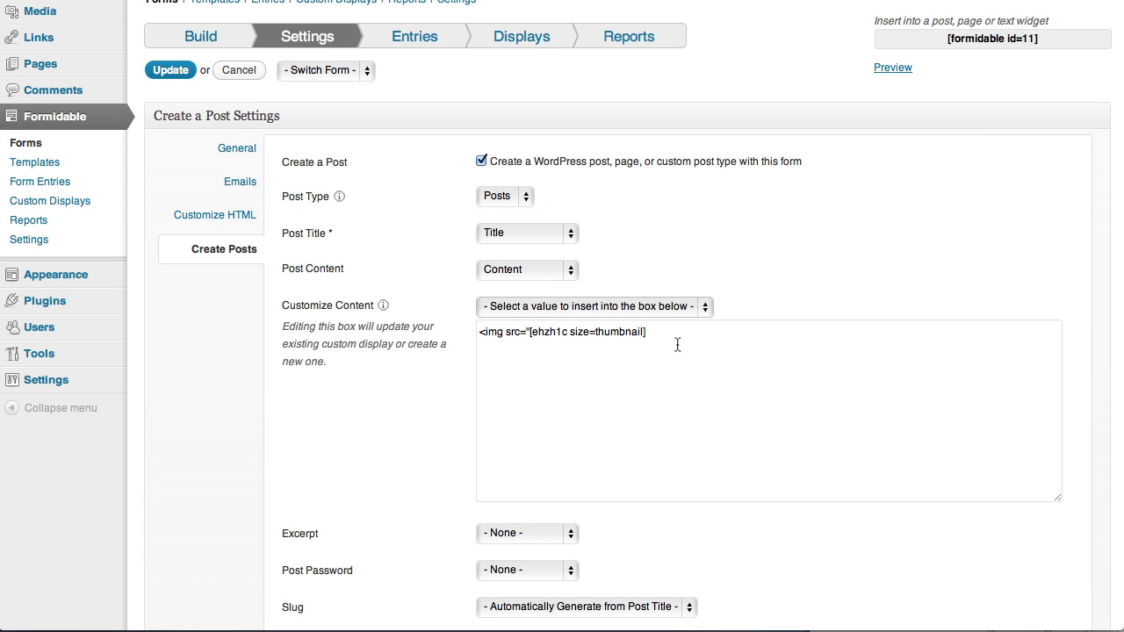
click(649, 332)
drag(649, 332, 530, 336)
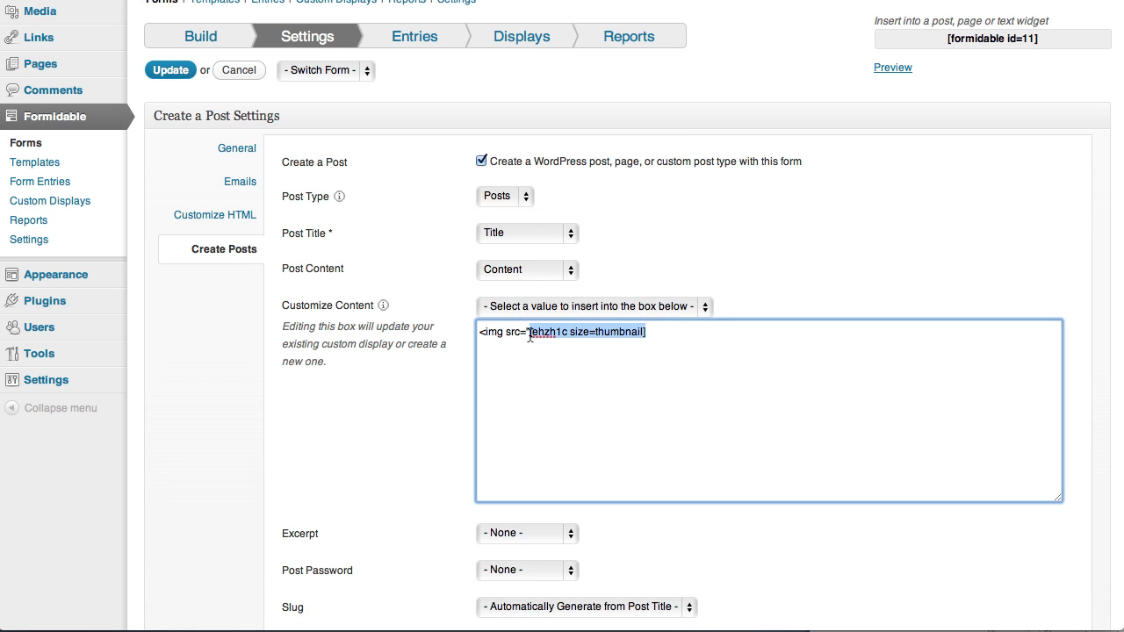
click(669, 336)
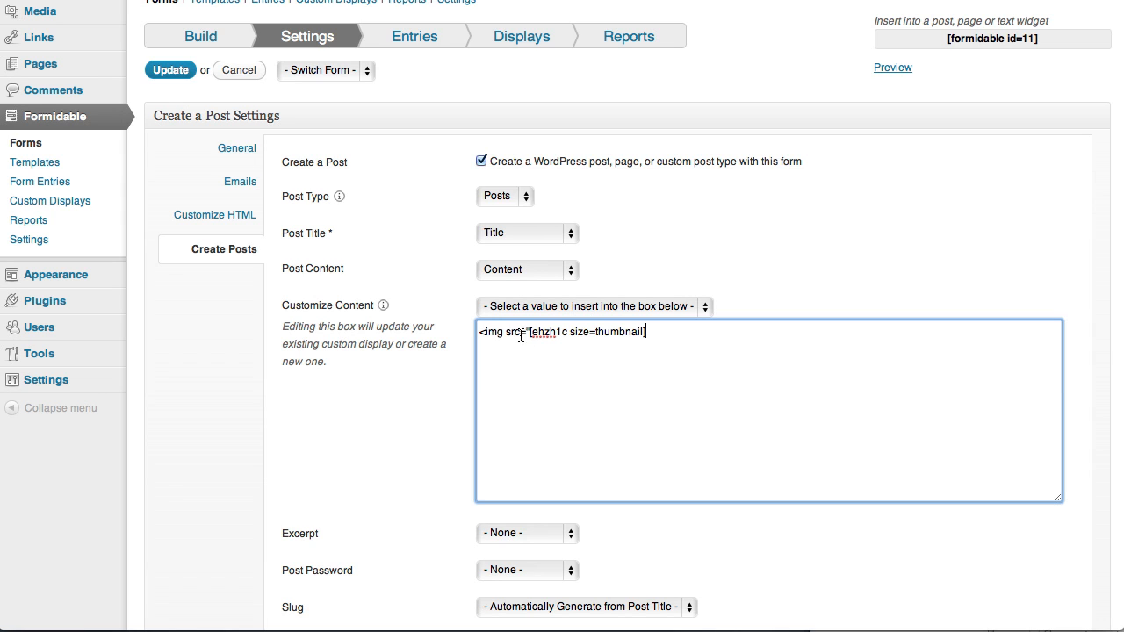
Complete the image tag with the Title (ID) value as its alt text and class="alignleft", and close it.
text(" alt="")
click(706, 306)
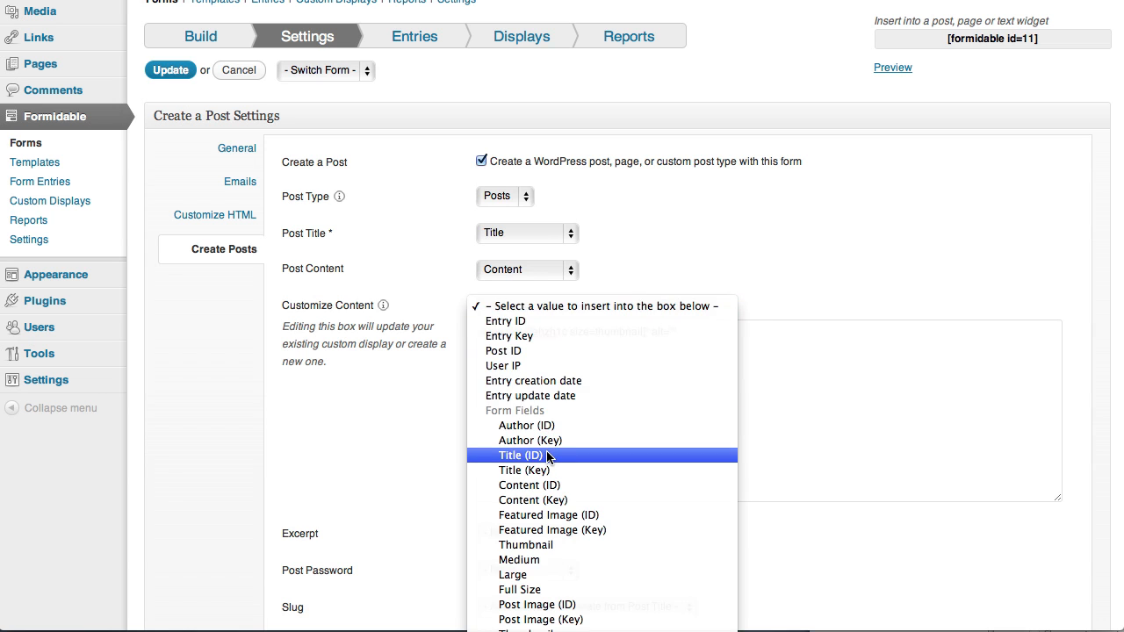
click(547, 455)
click(716, 328)
text(class)
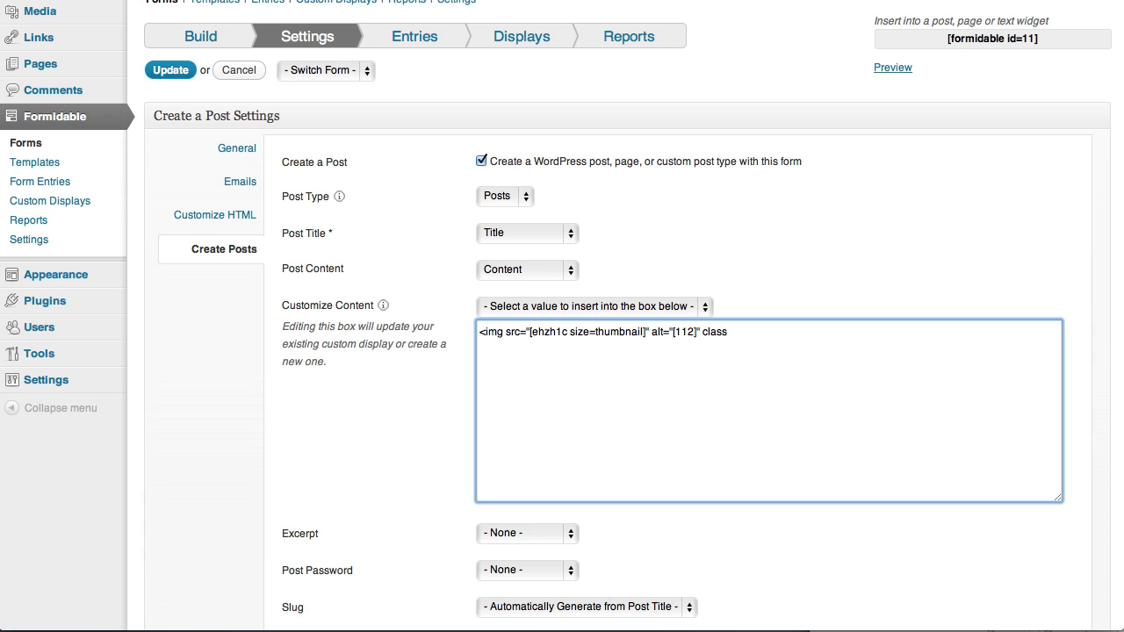
text(="alignleft")
text(/>)
Below the image tag, add the Content (ID) value and a "Credit to:" line with Author (ID), and update the settings.
click(706, 309)
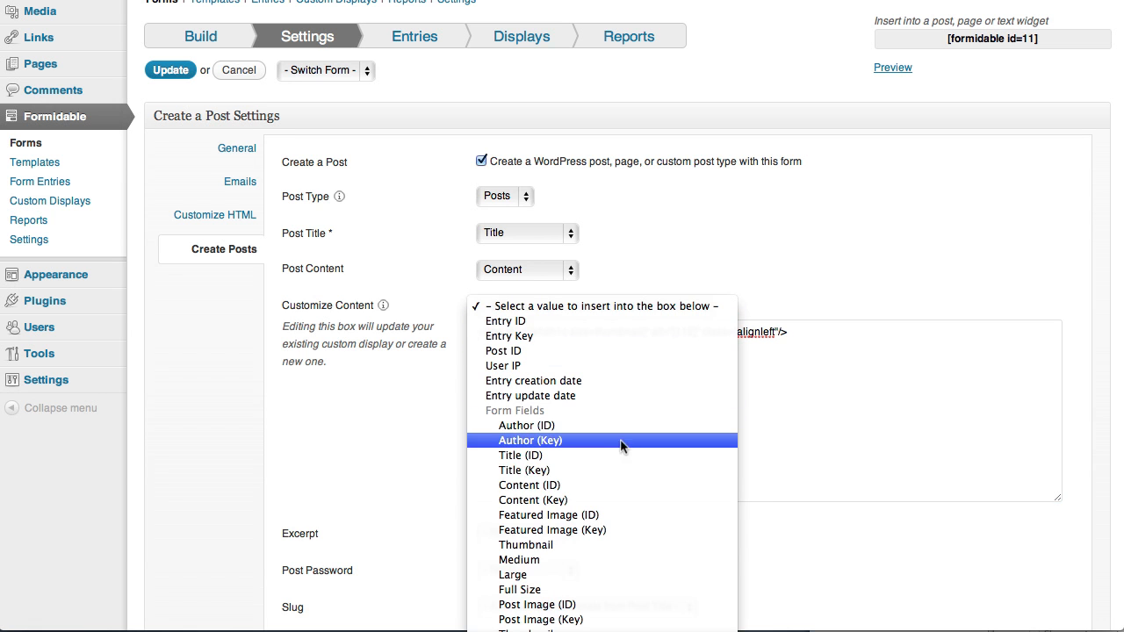
click(614, 484)
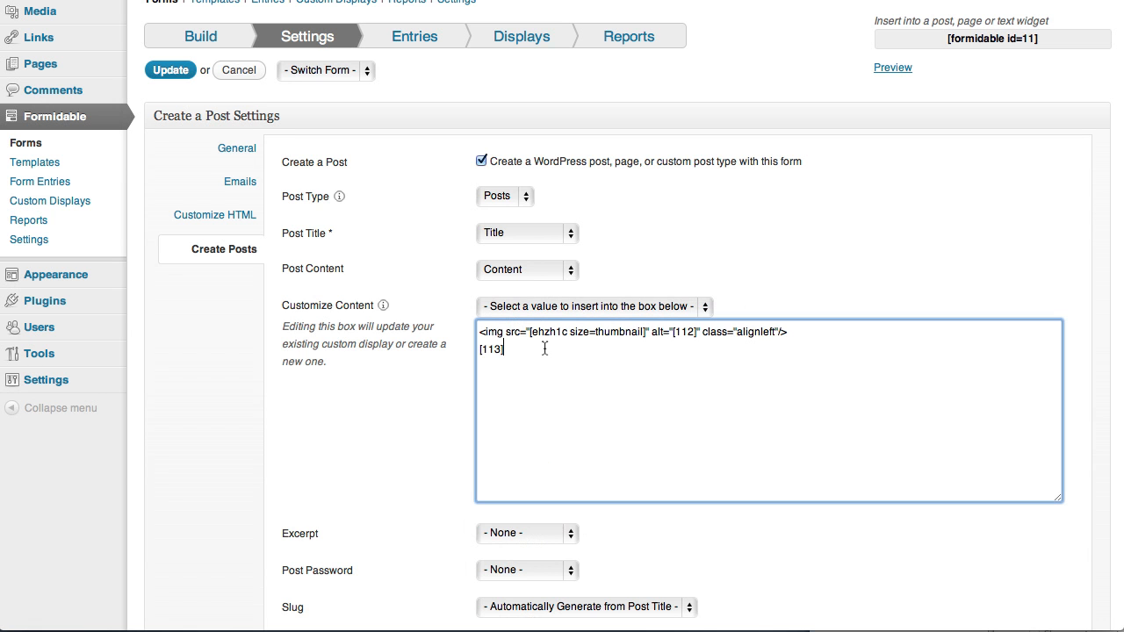
key(Return)
click(710, 307)
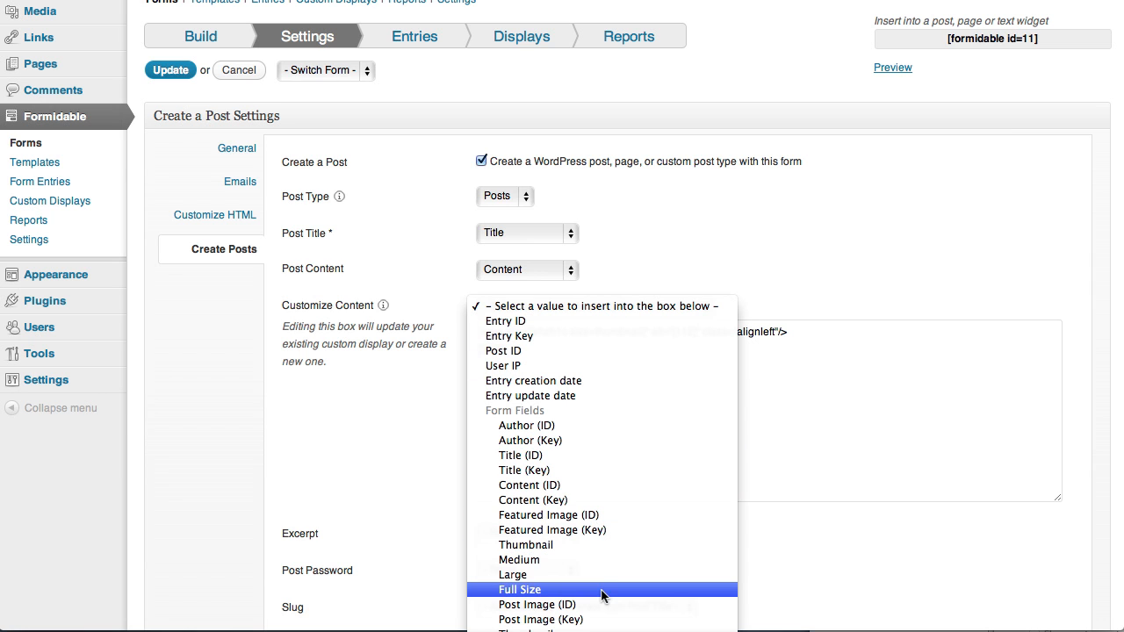
click(545, 427)
click(481, 369)
text(Credit to: [111)
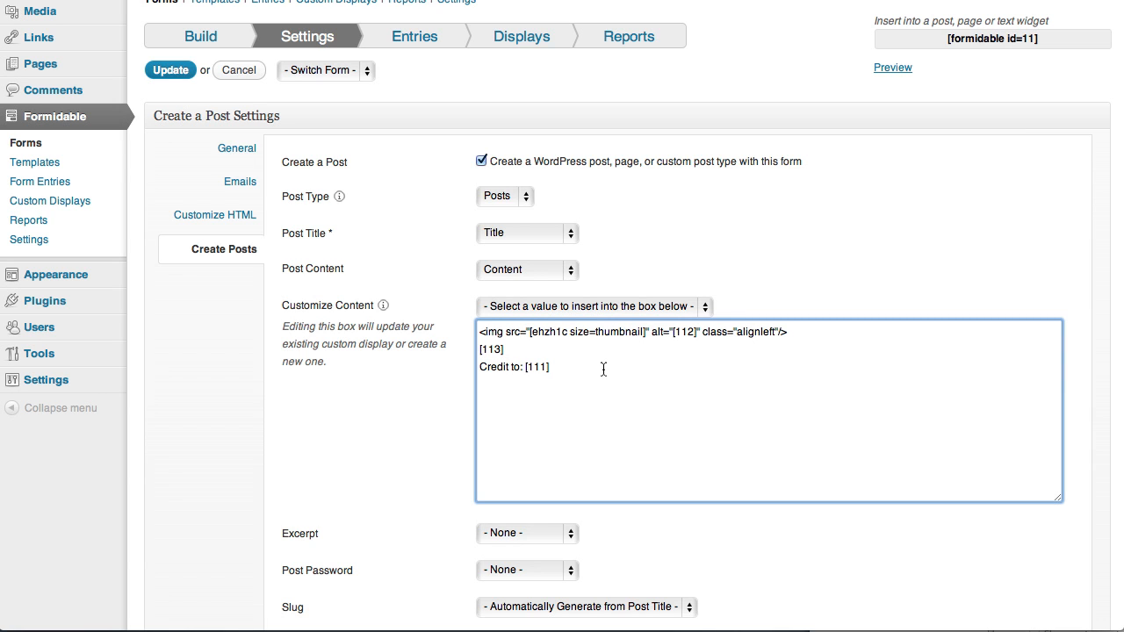
scroll(429, 409, down, 10)
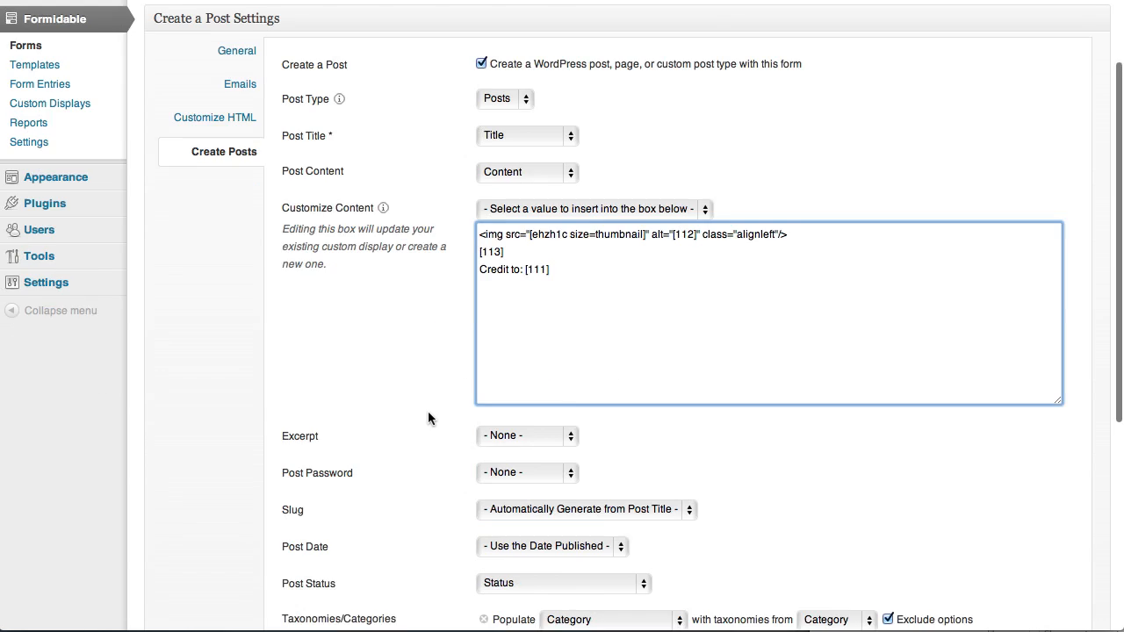
click(171, 552)
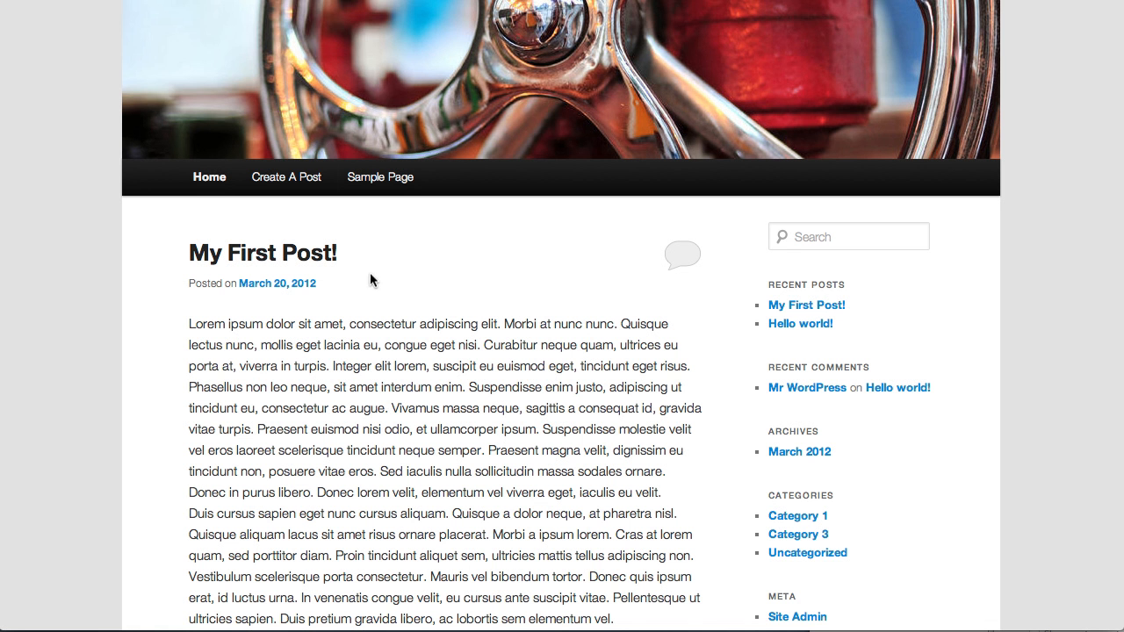
Start a new entry on the Create A Post page with the title "My Second Post!" and paste the lorem ipsum text as its content.
click(292, 175)
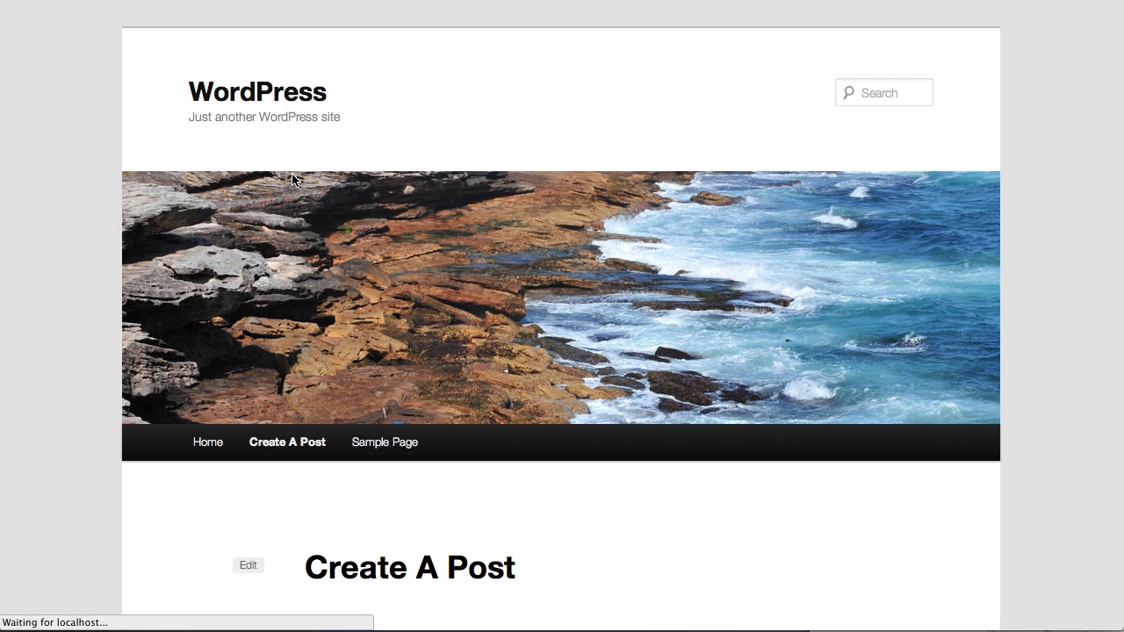
scroll(472, 434, down, 5)
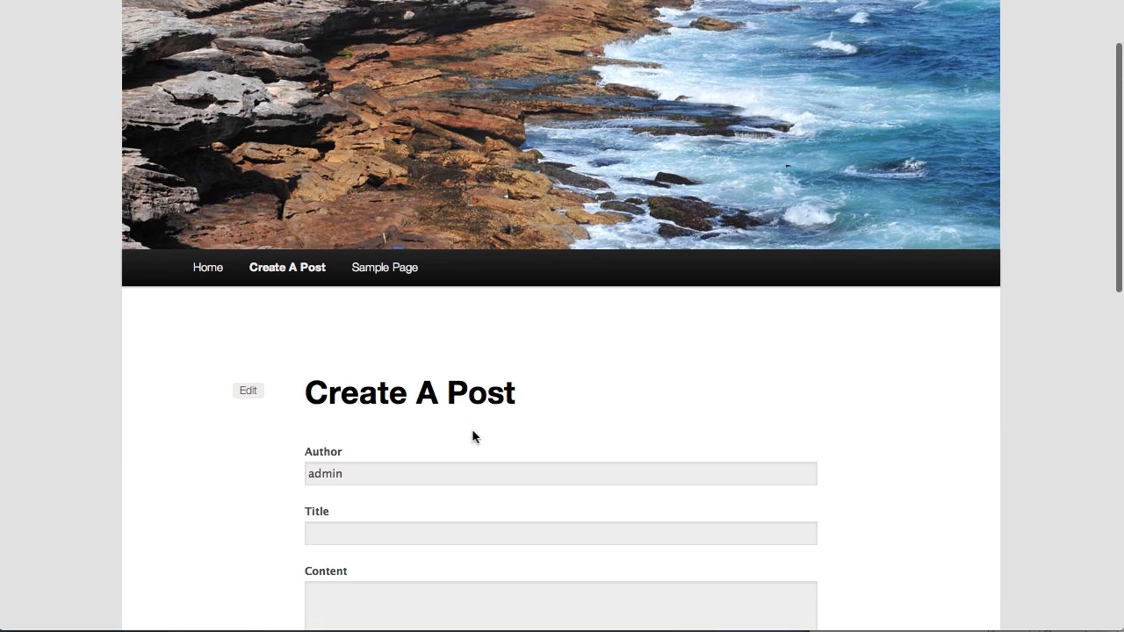
click(339, 413)
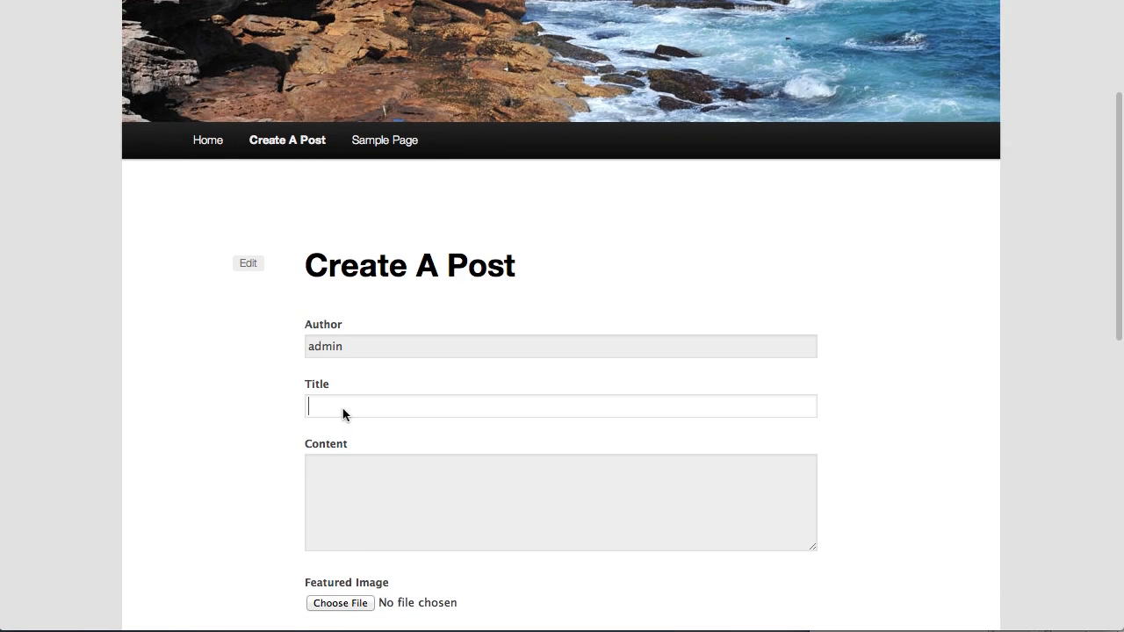
text(My)
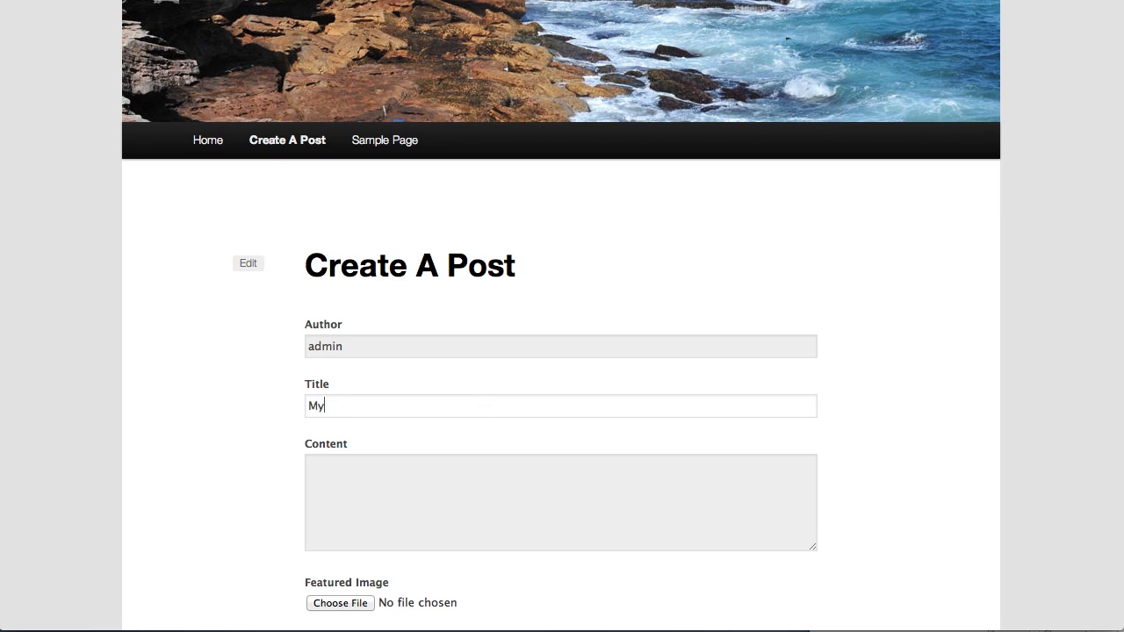
text( Second Post!)
click(385, 486)
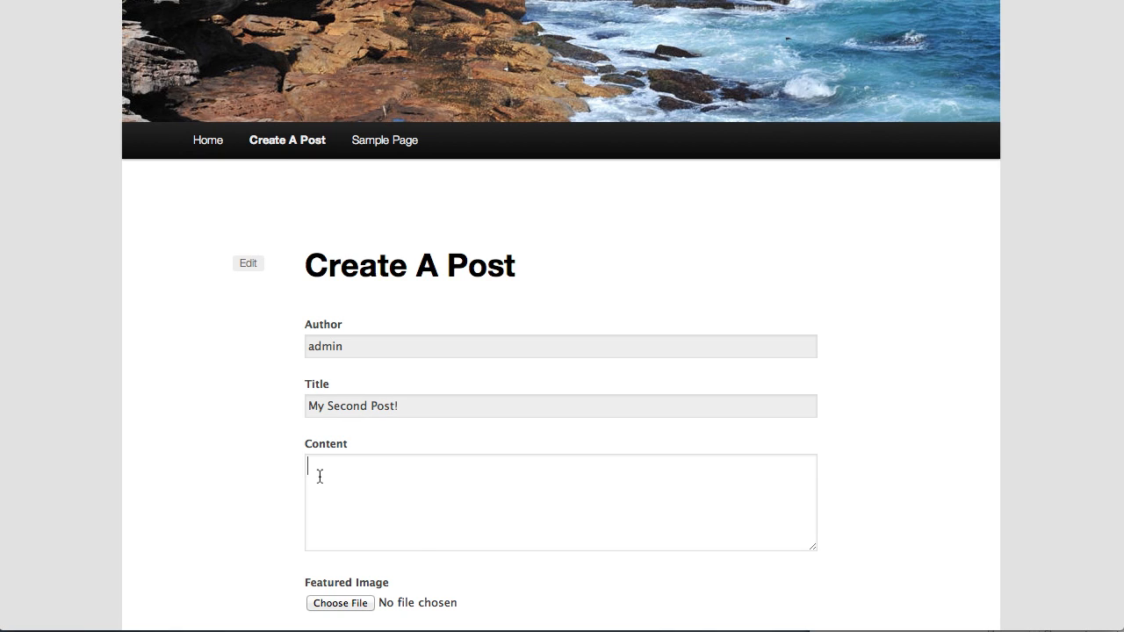
key(super+v)
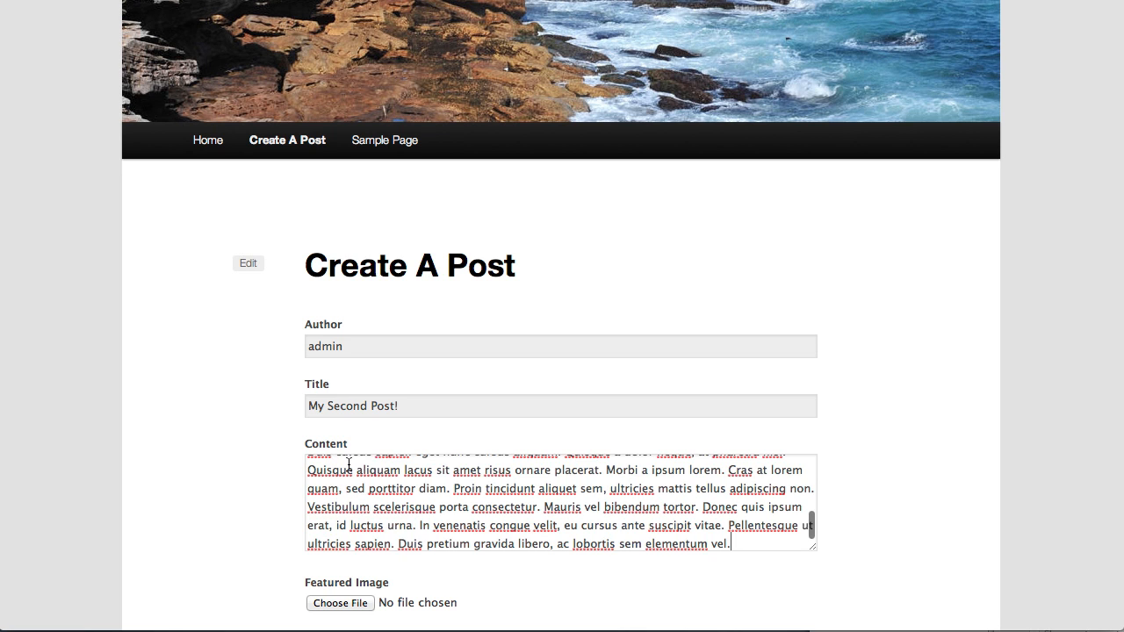
Attach night_bridge.jpg as the Featured Image and bulb.jpg as the Post Image.
scroll(349, 466, down, 1)
scroll(348, 465, down, 5)
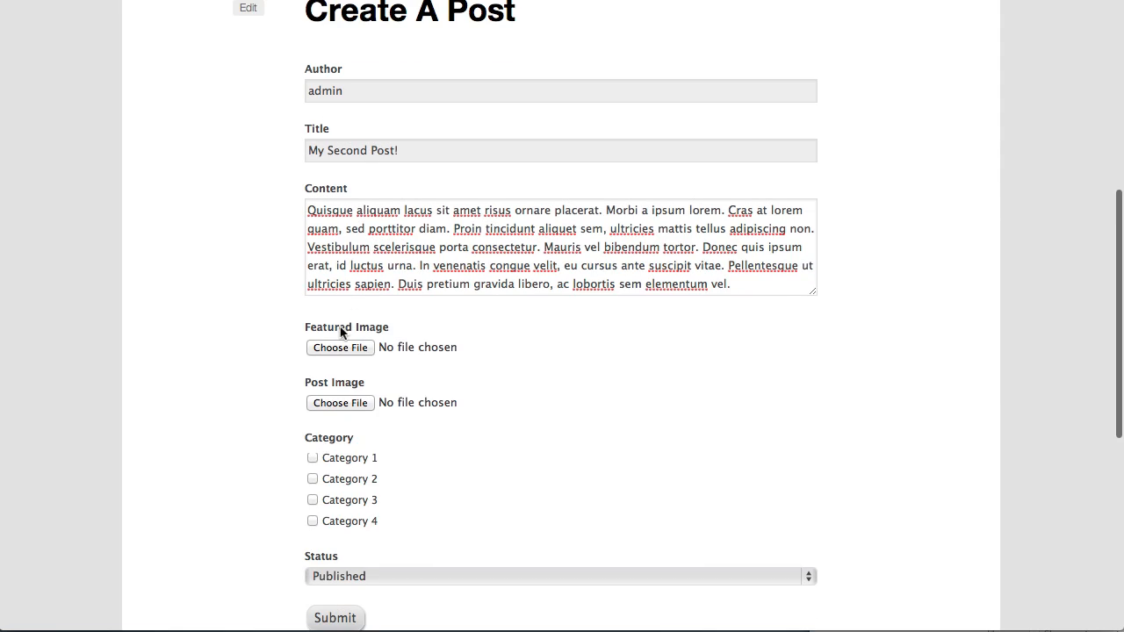
click(346, 348)
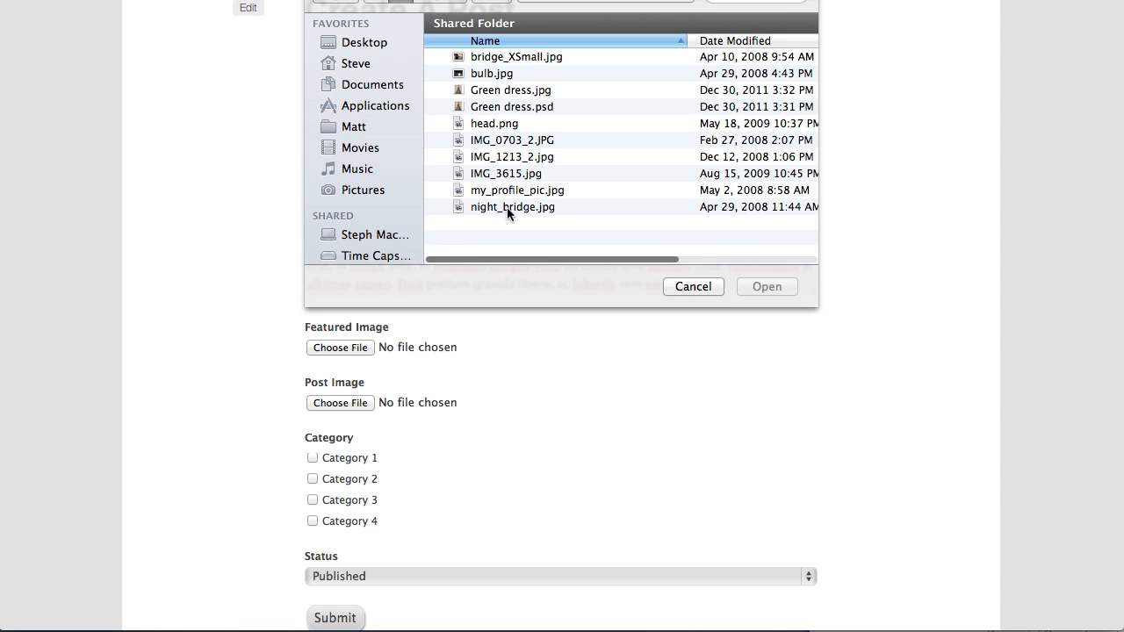
click(510, 209)
click(766, 288)
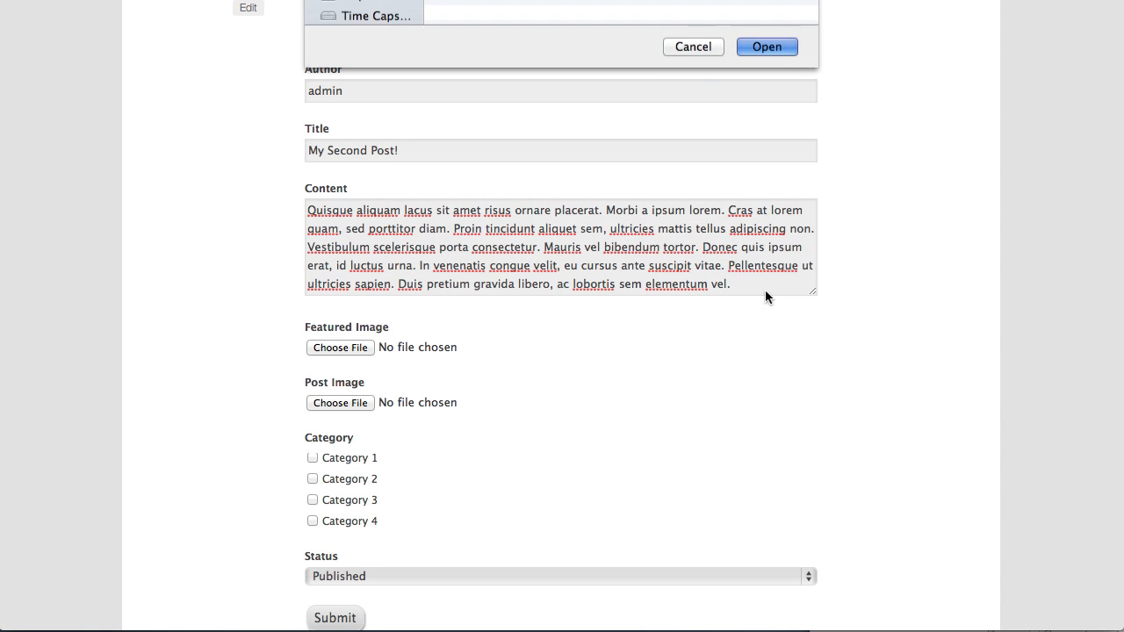
click(363, 403)
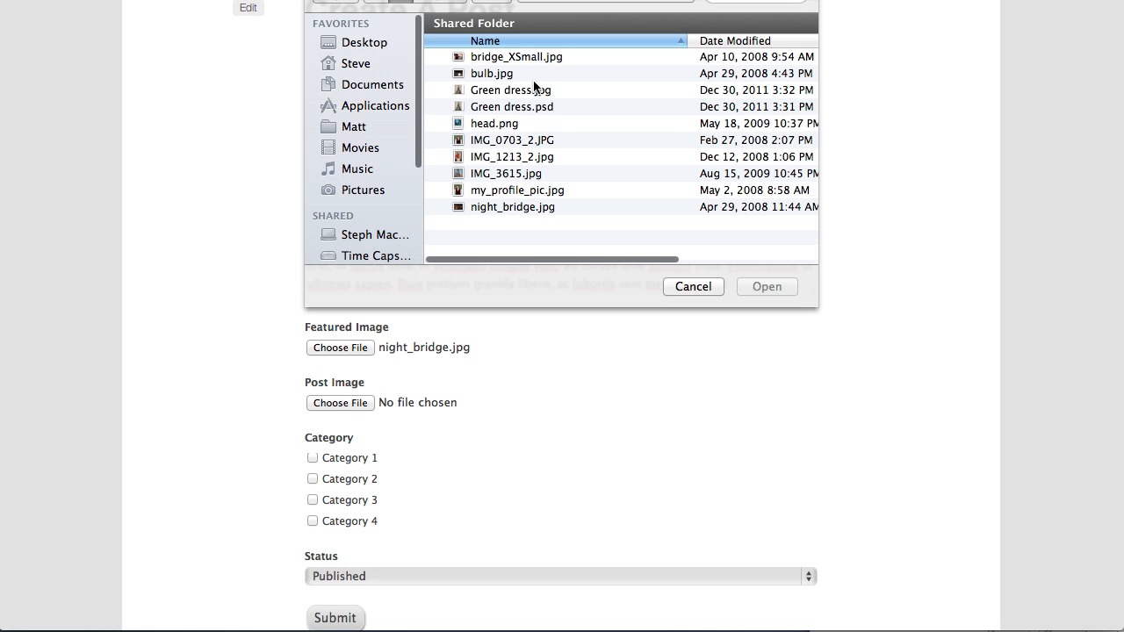
click(489, 76)
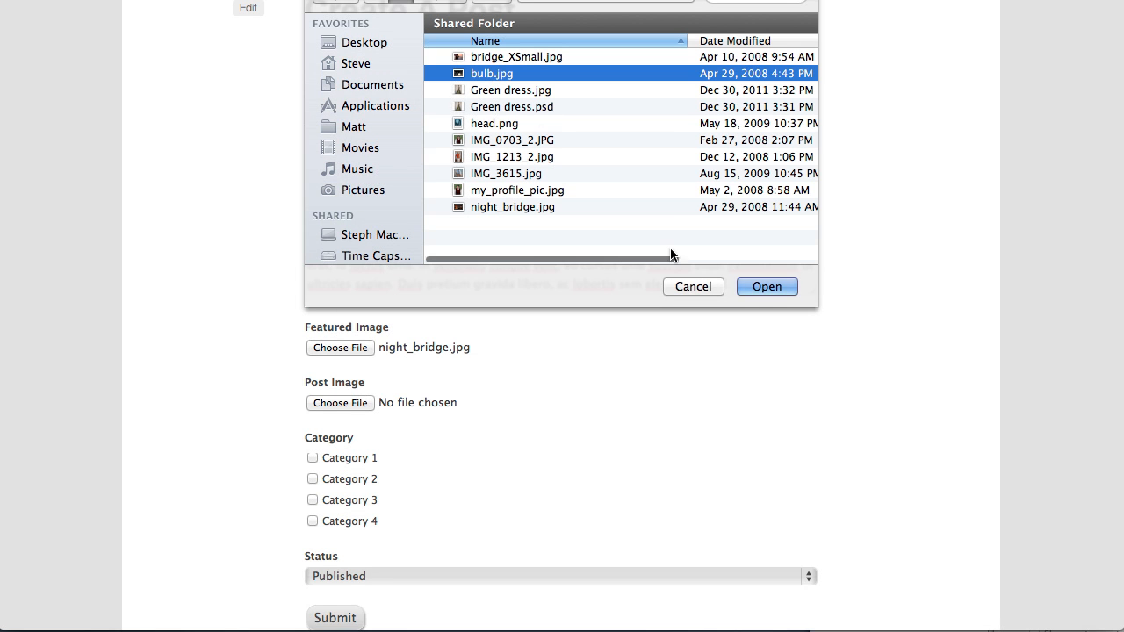
click(764, 288)
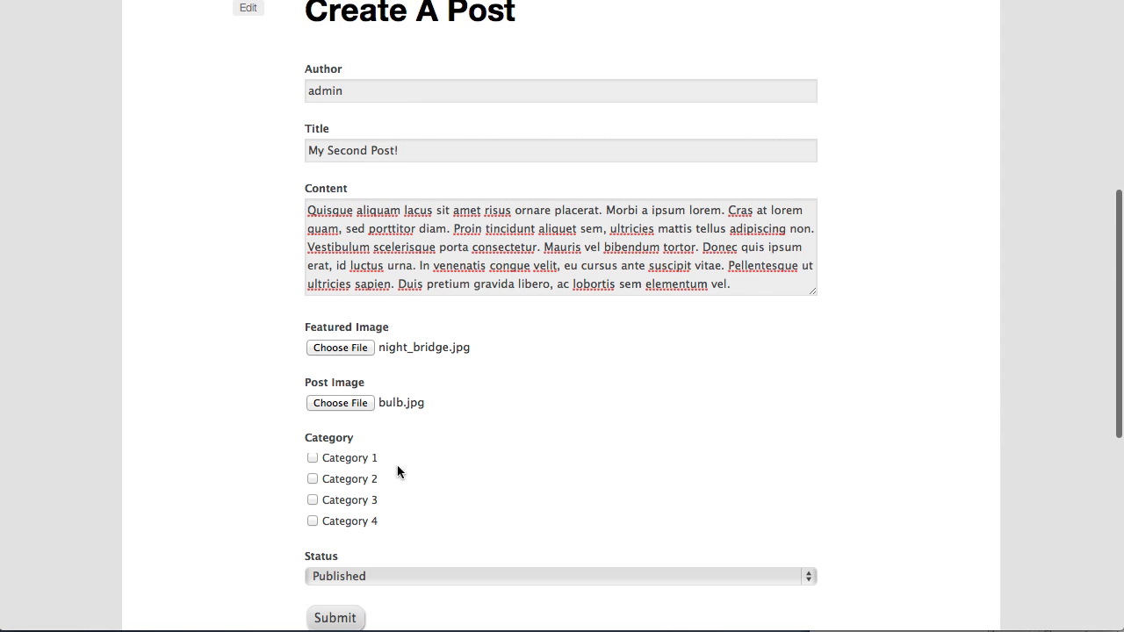
Assign the post to Category 2 and Category 4 and submit the form.
click(313, 478)
click(313, 521)
scroll(492, 515, down, 4)
click(332, 455)
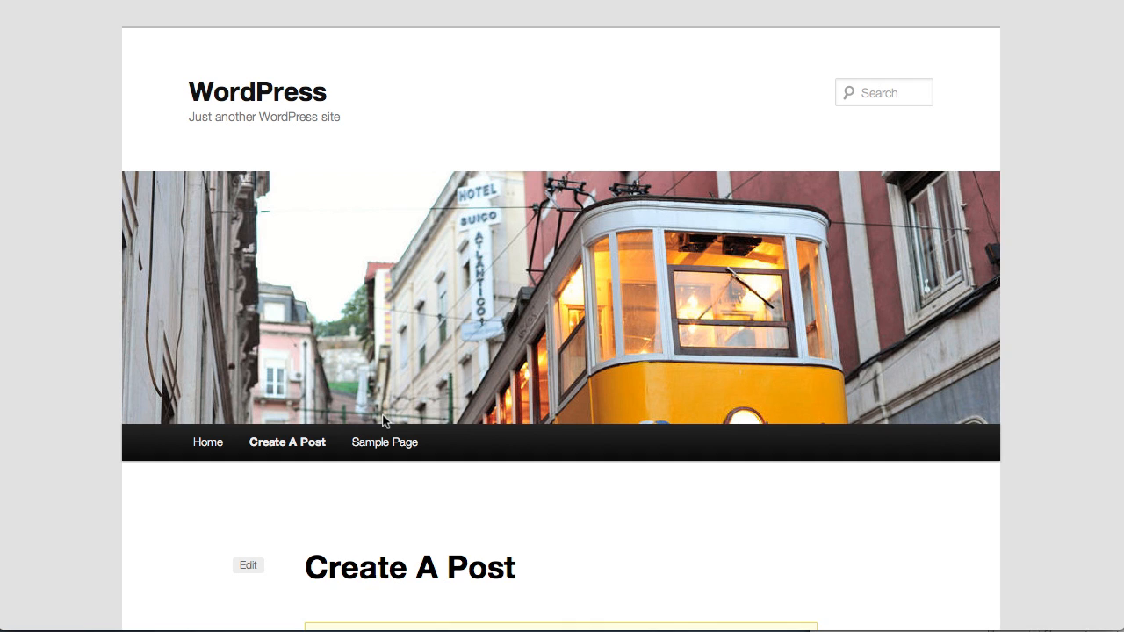
Go to the site's home page and check how the newly submitted post appears in the post list.
scroll(387, 440, down, 3)
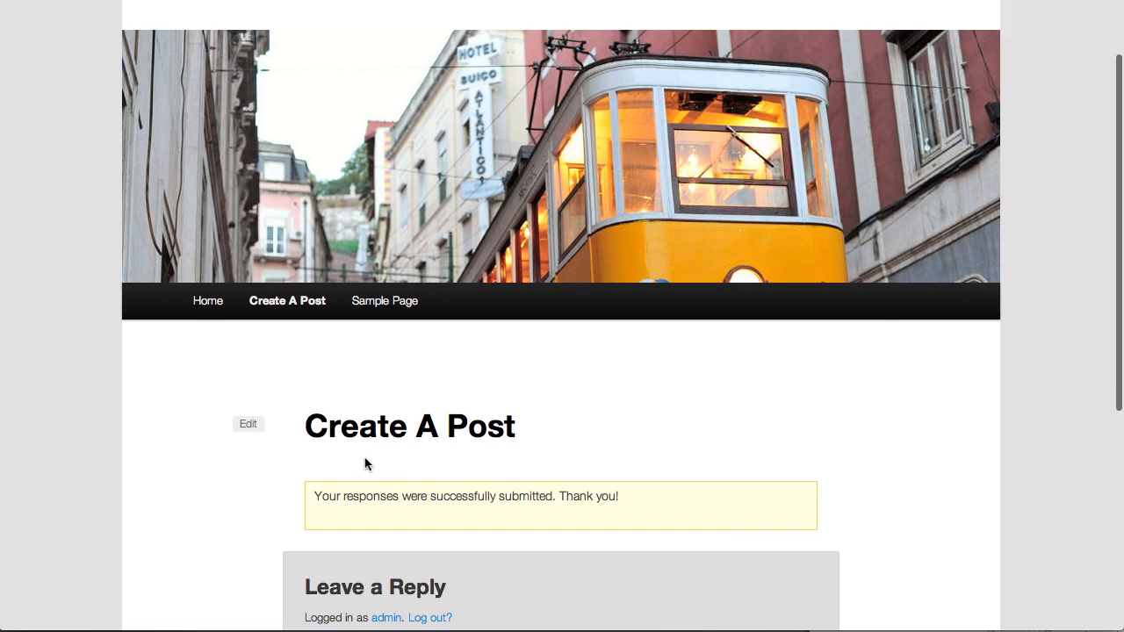
click(211, 299)
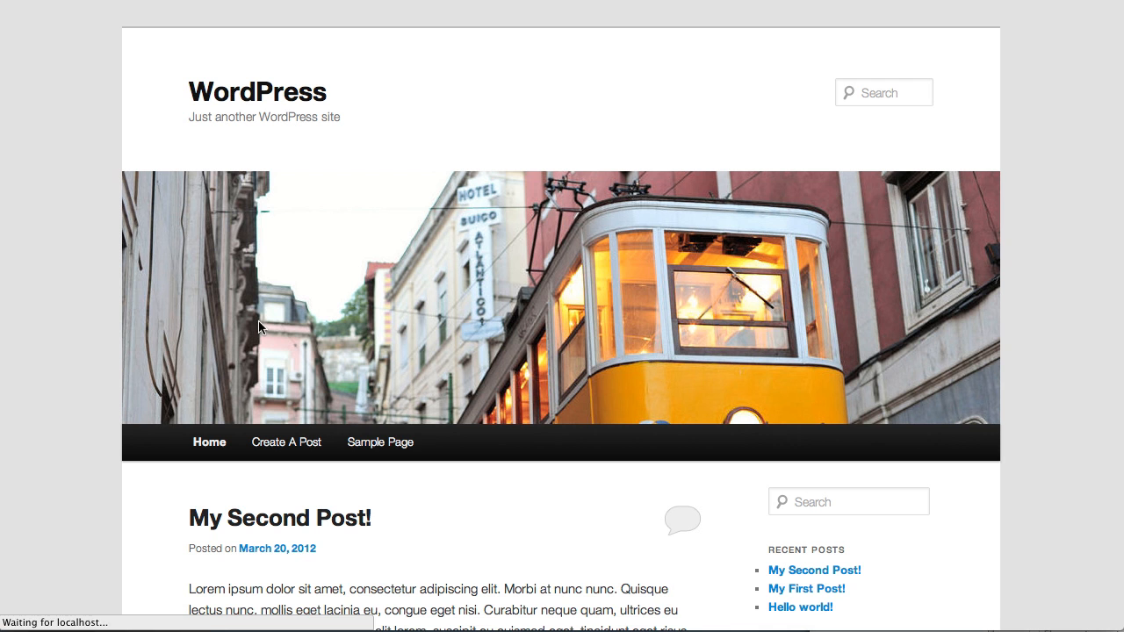
scroll(444, 465, down, 2)
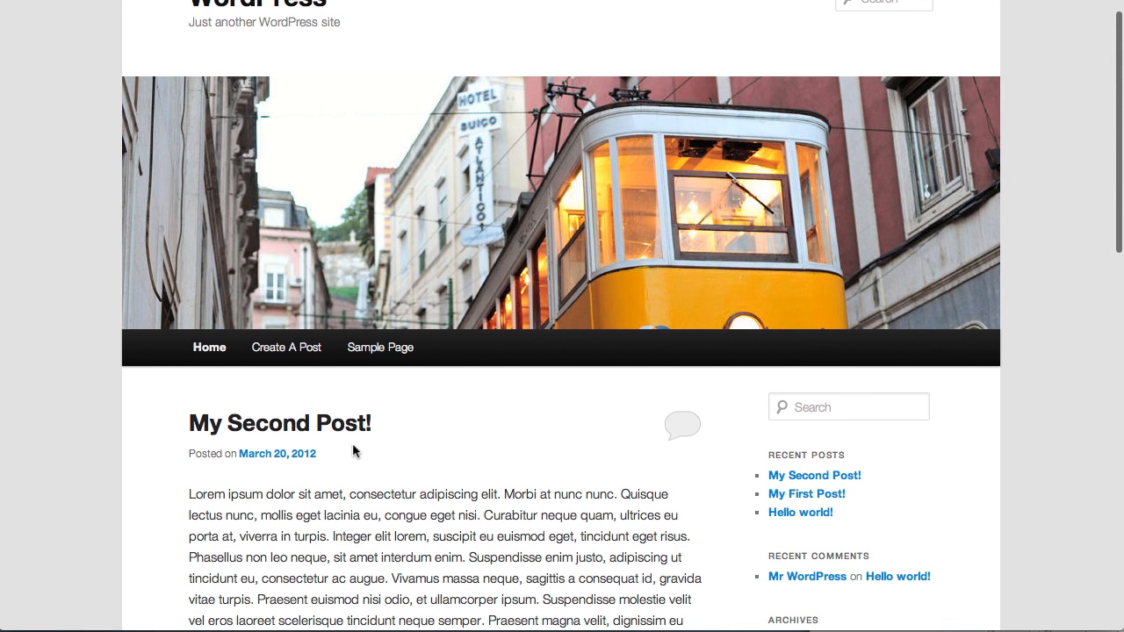
scroll(441, 444, down, 6)
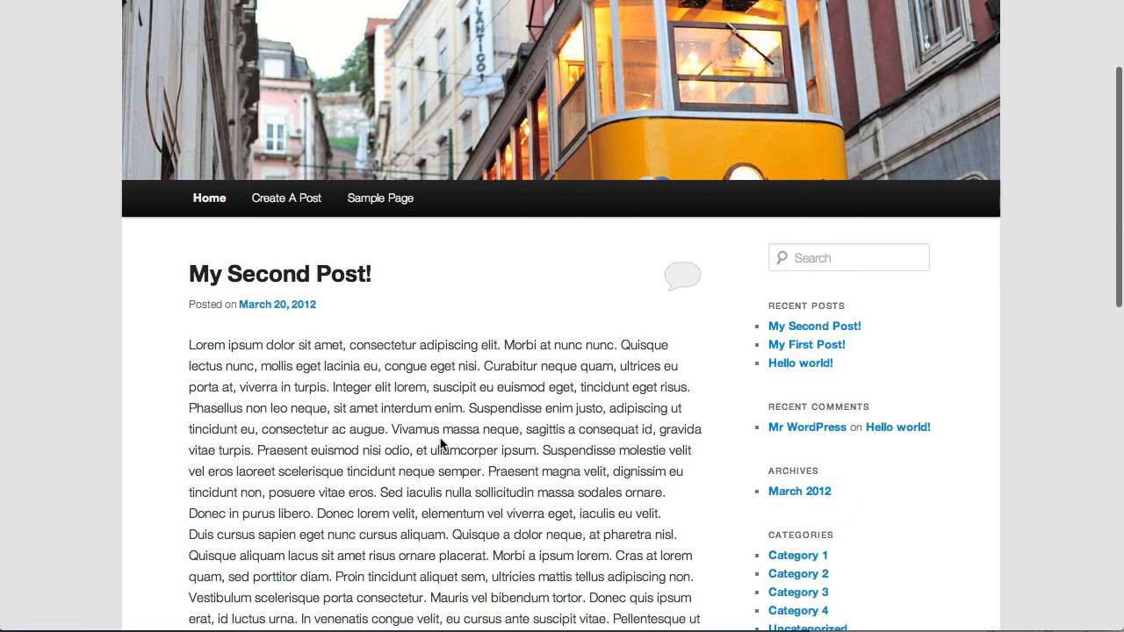
scroll(442, 445, down, 7)
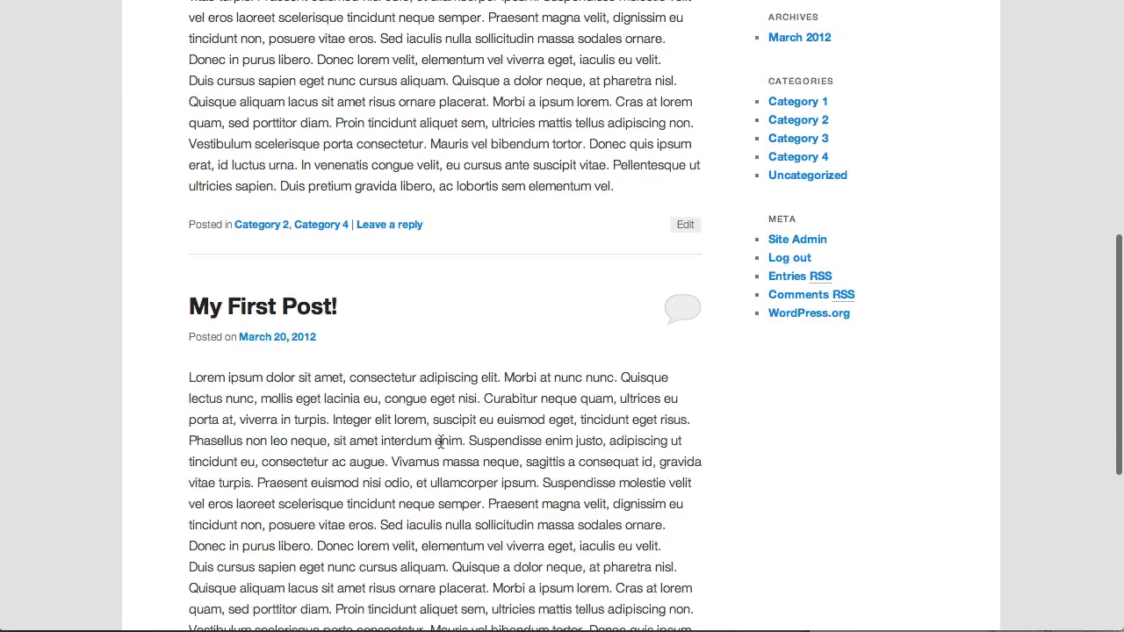
scroll(441, 442, down, 7)
scroll(443, 440, up, 20)
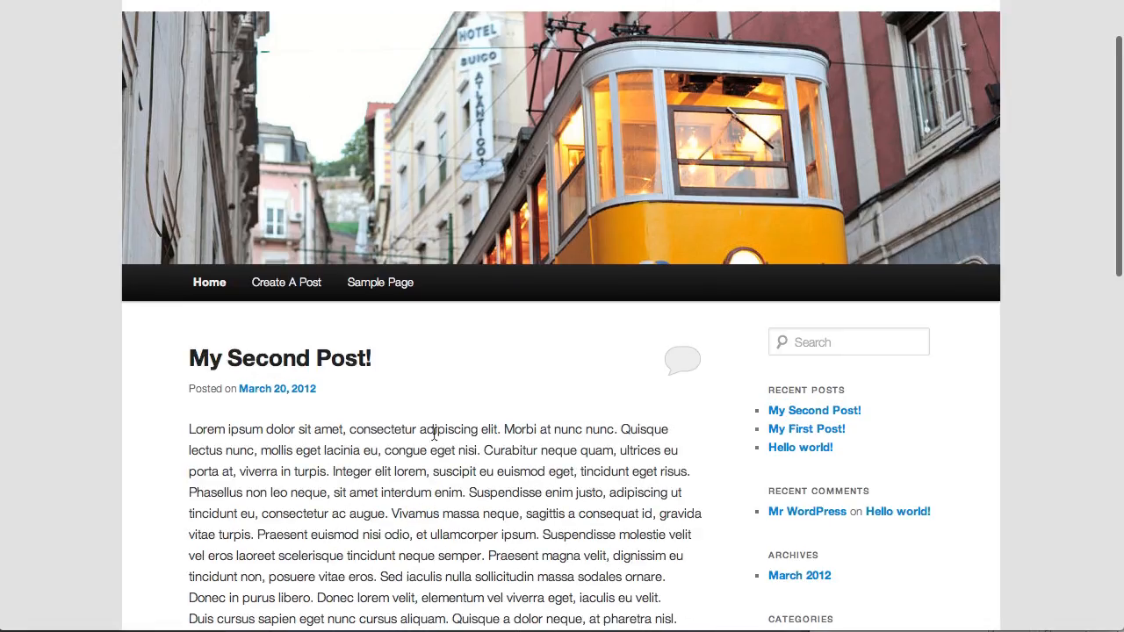
Open the single page of "My Second Post!" and examine its header image, in-post thumbnail, body text and credit line.
click(332, 362)
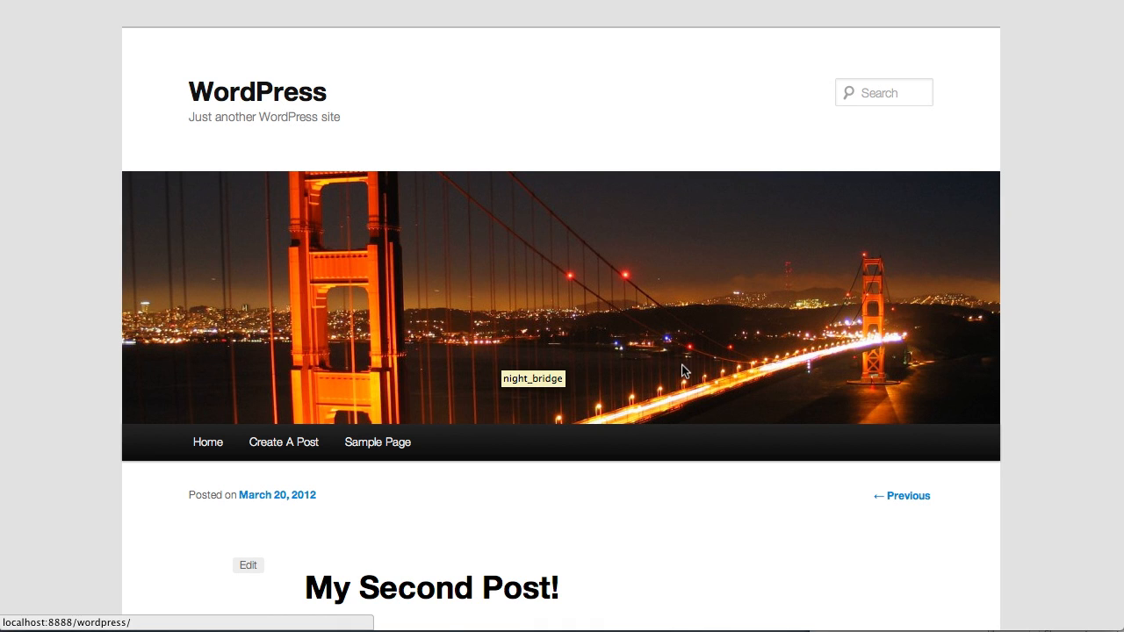
scroll(672, 373, down, 5)
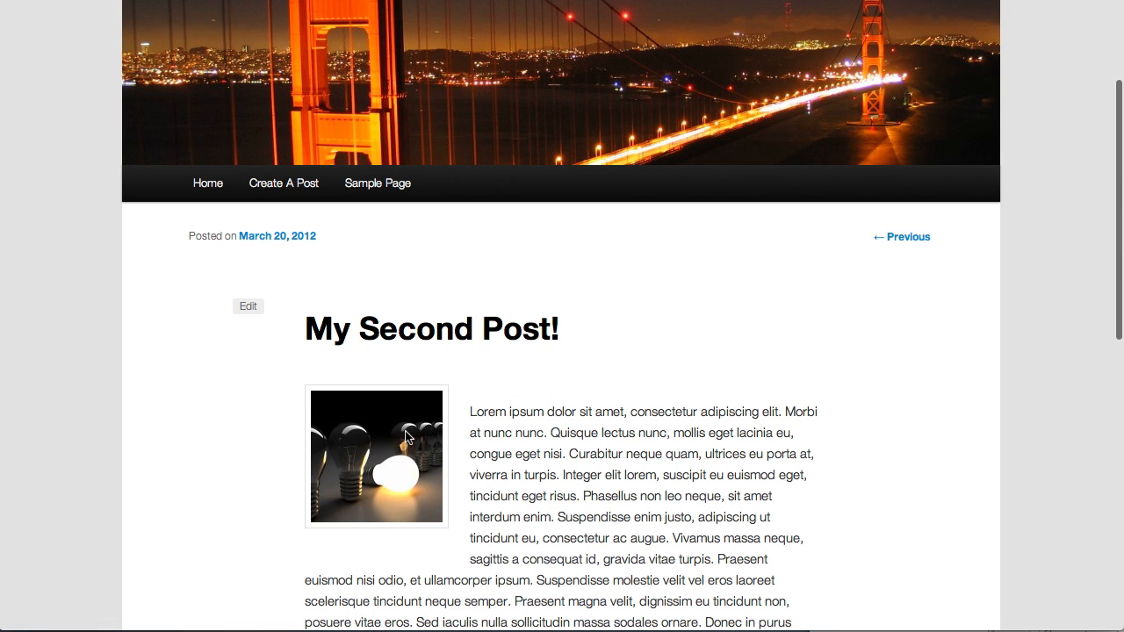
scroll(527, 439, down, 2)
scroll(528, 439, down, 5)
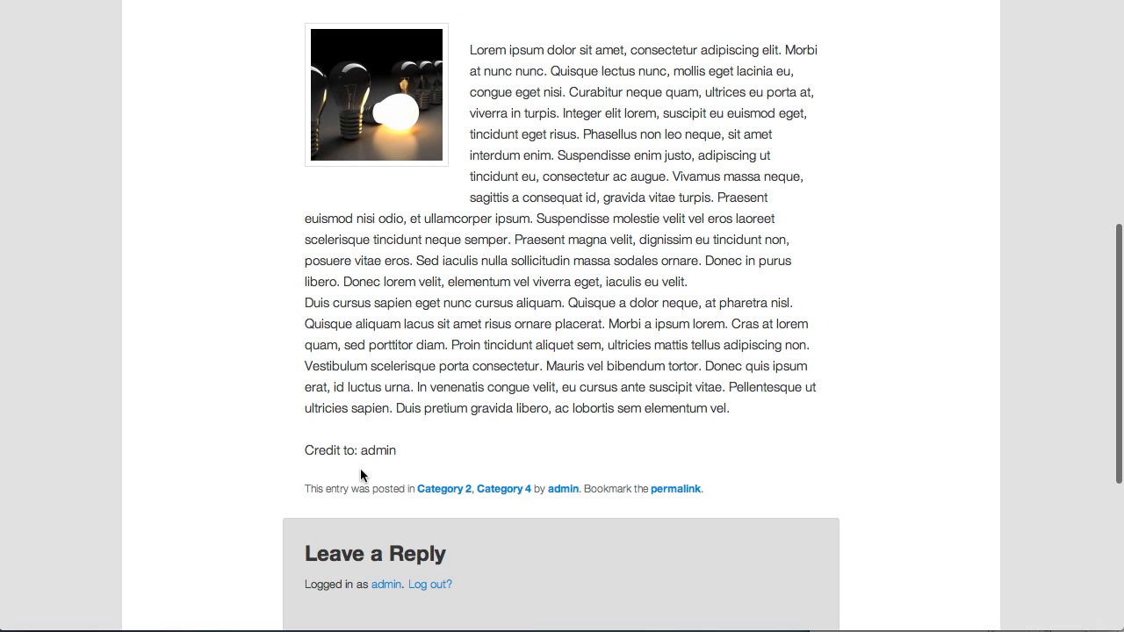
scroll(424, 451, up, 1)
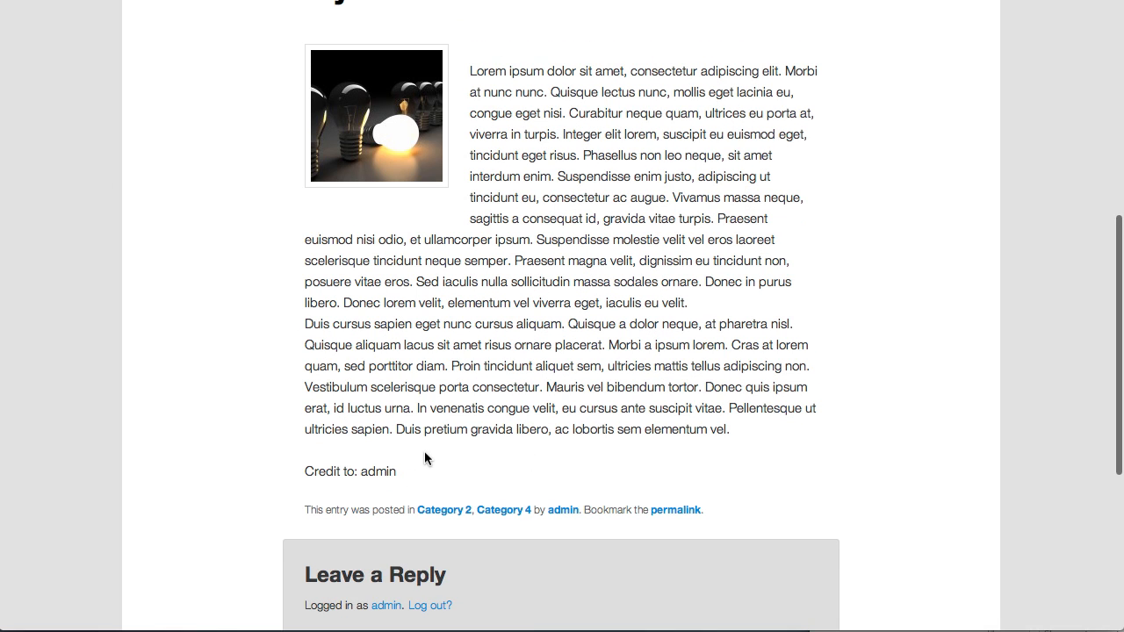
drag(419, 478, 287, 475)
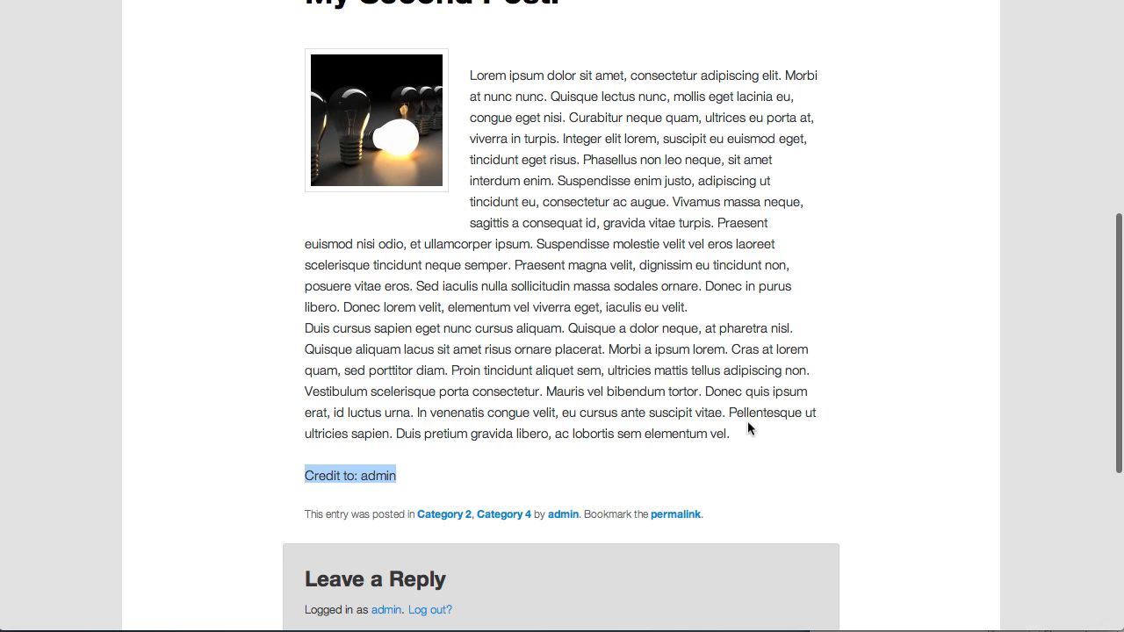
drag(740, 434, 472, 76)
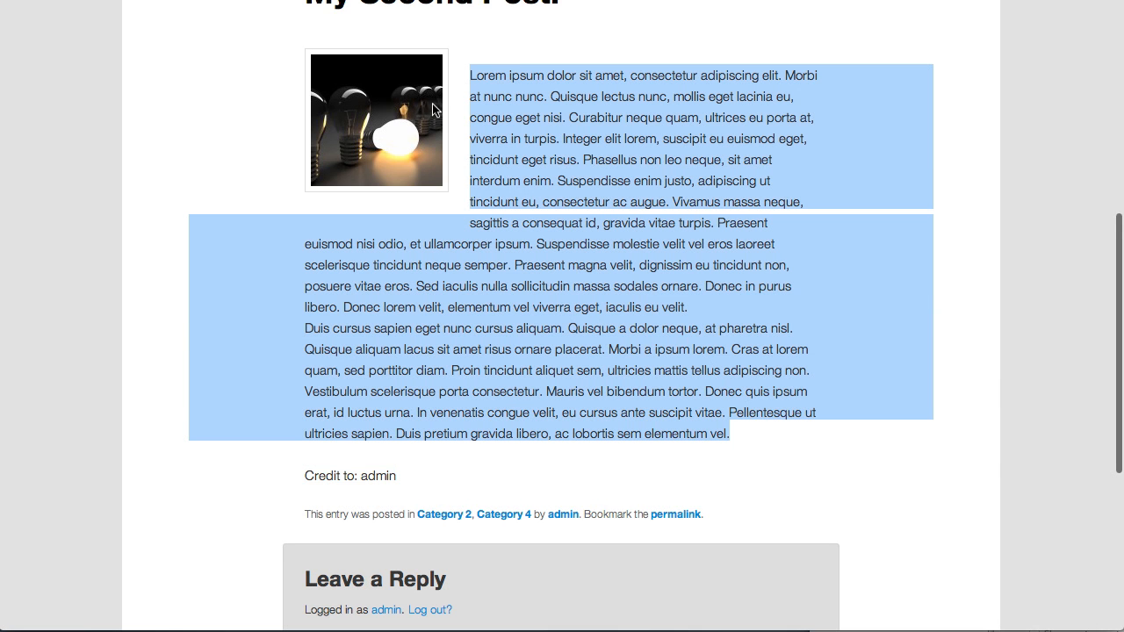
scroll(383, 186, up, 2)
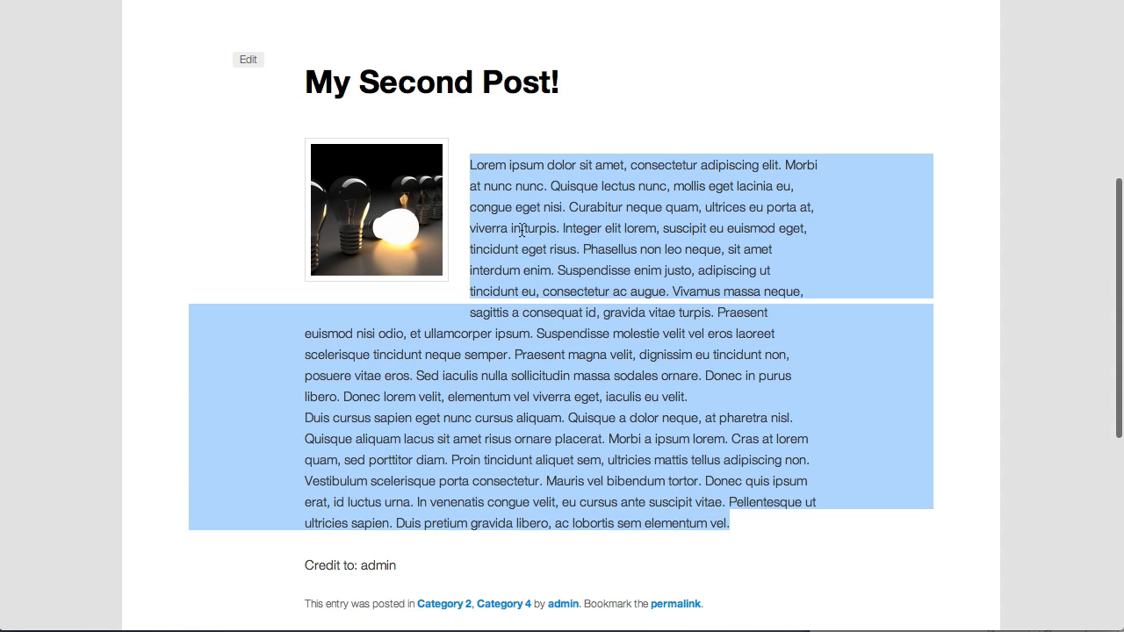
click(601, 245)
scroll(562, 211, up, 5)
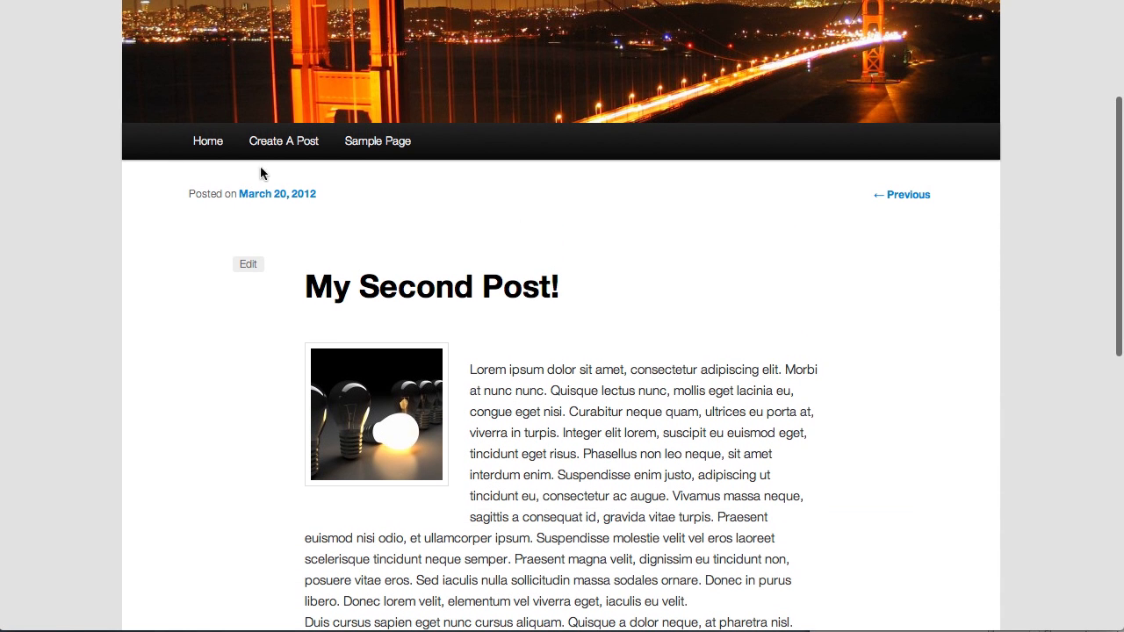
Return to the home page and compare the second post's listed content with the layout of its single page.
click(213, 144)
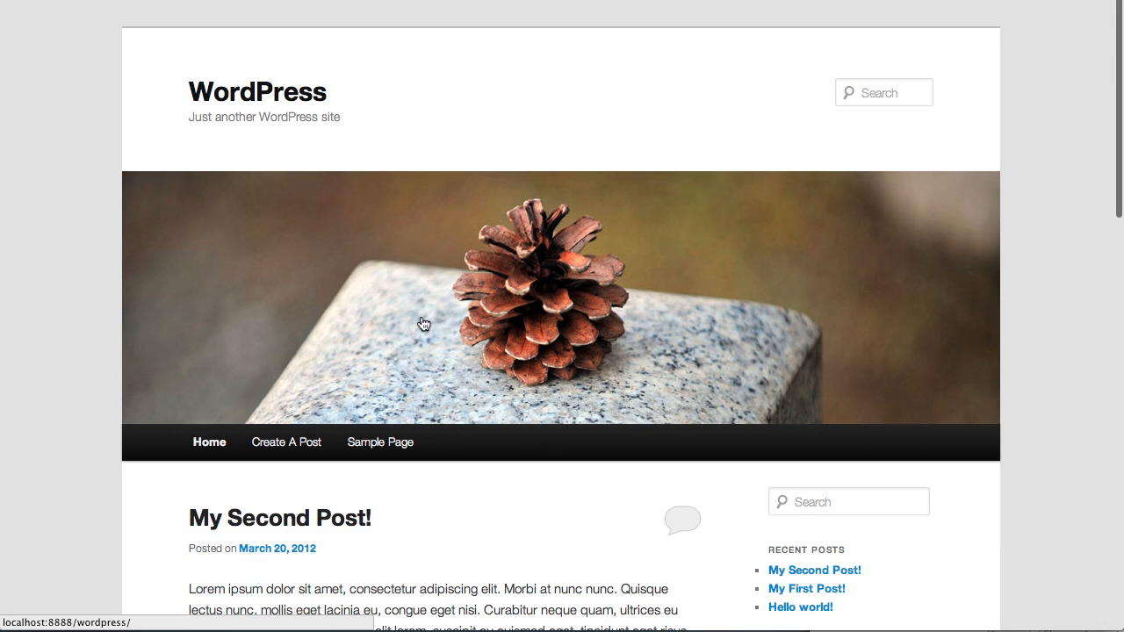
scroll(421, 315, down, 7)
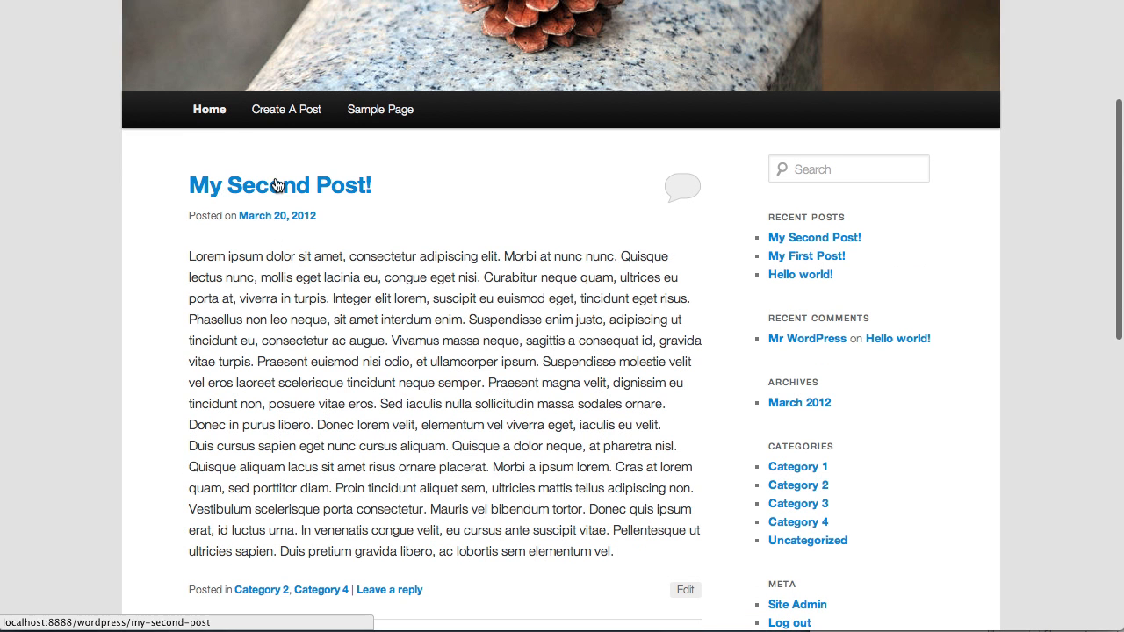
scroll(268, 298, down, 1)
scroll(271, 298, down, 5)
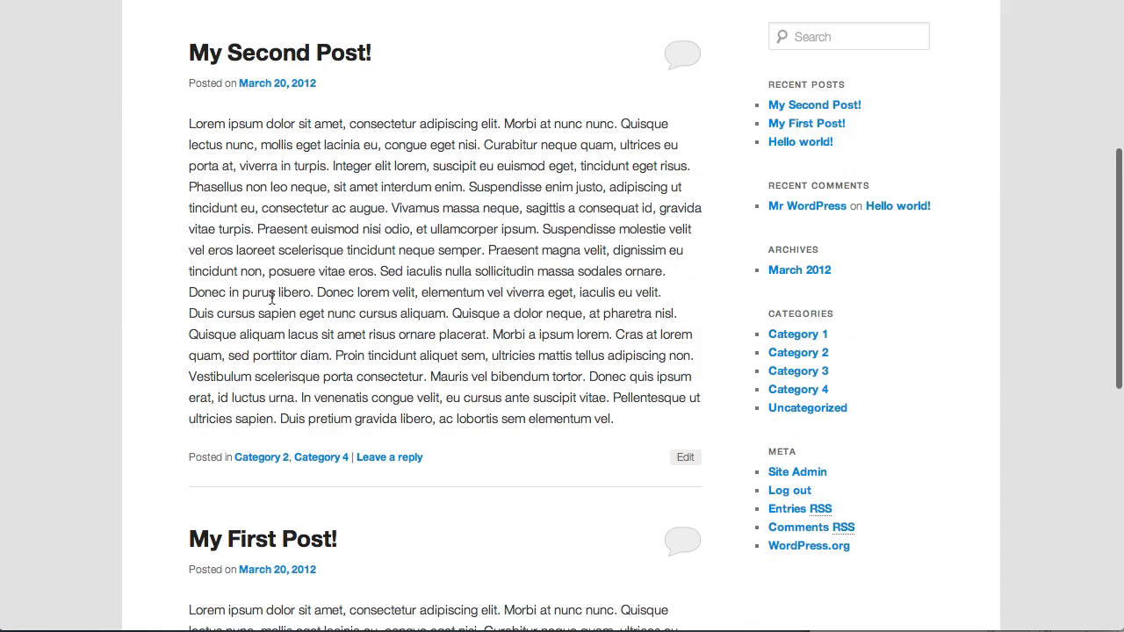
scroll(271, 298, up, 4)
scroll(272, 299, up, 2)
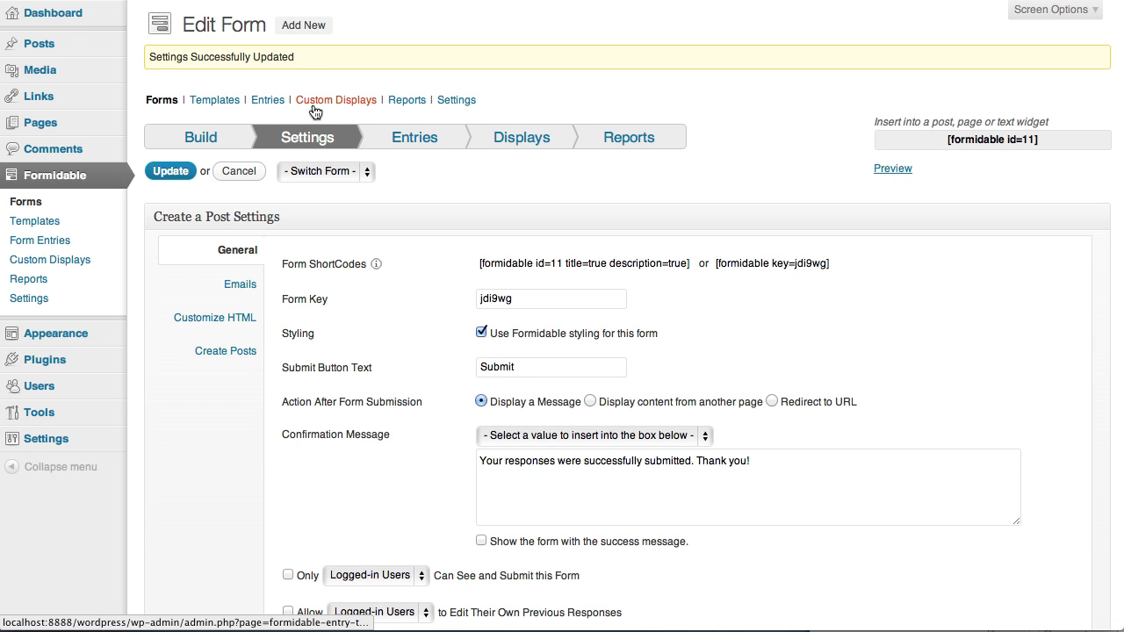
Review the Customize Content code in the form's Create Posts settings, and open the "Single post" custom display for editing.
click(226, 351)
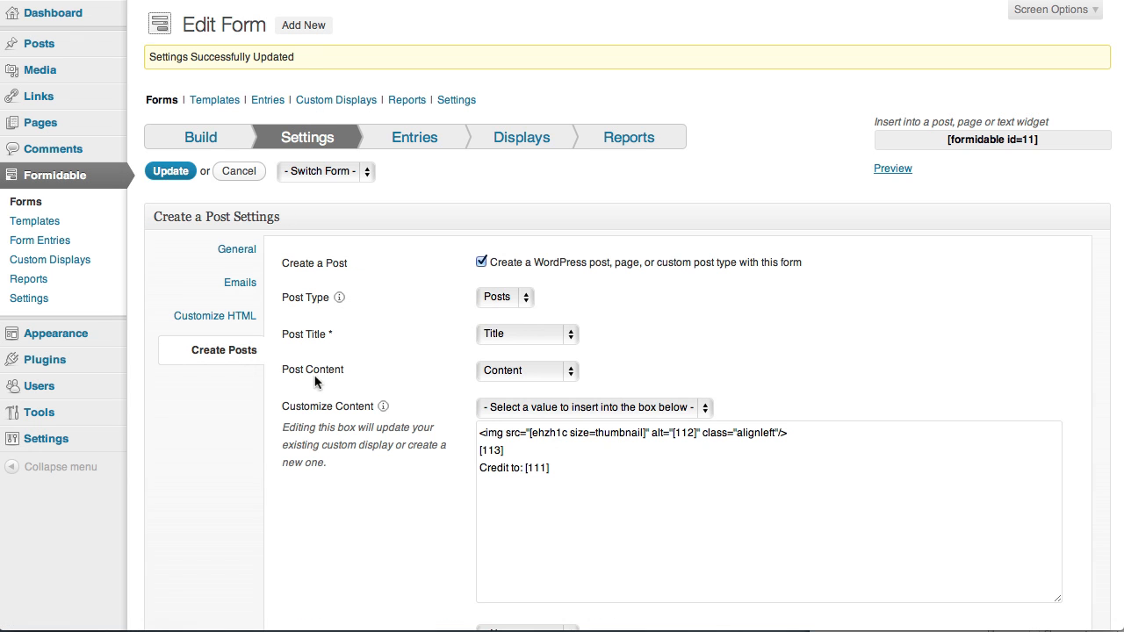
drag(592, 480, 479, 434)
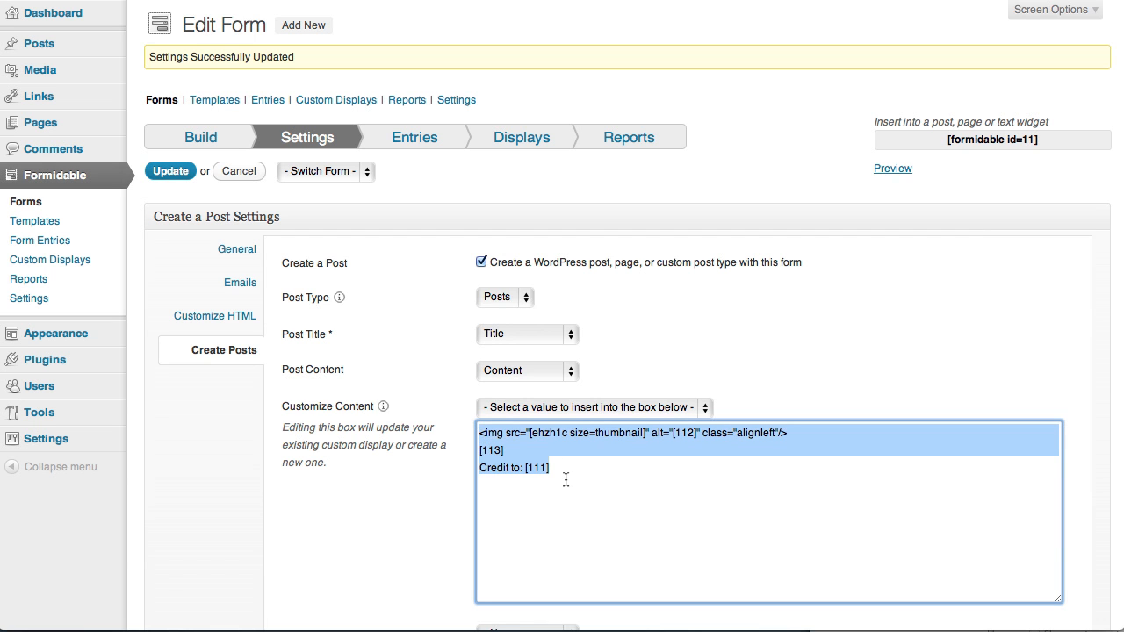
click(518, 146)
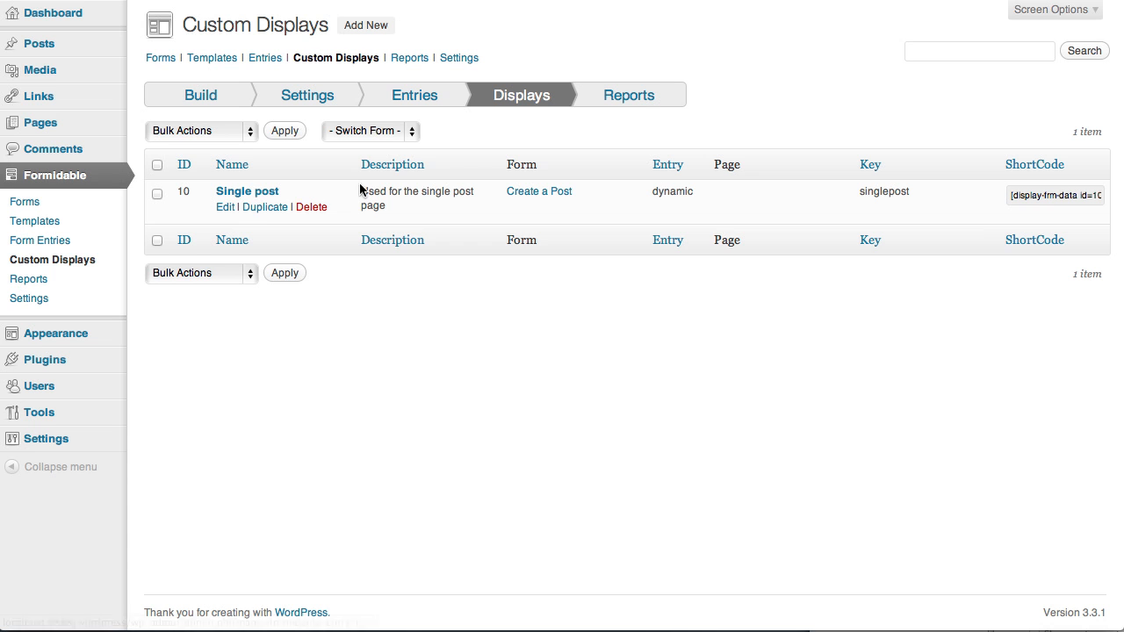
click(226, 206)
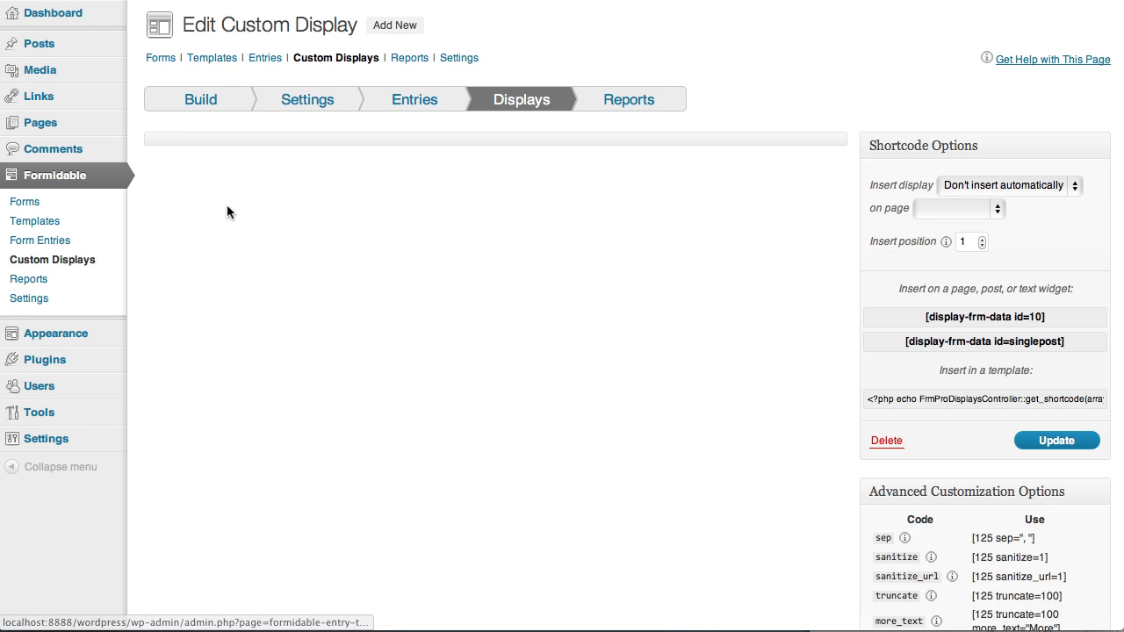
Review the dynamic content code, and replace the placeholder text in the listing Content box with empty h1 tags.
scroll(352, 451, down, 15)
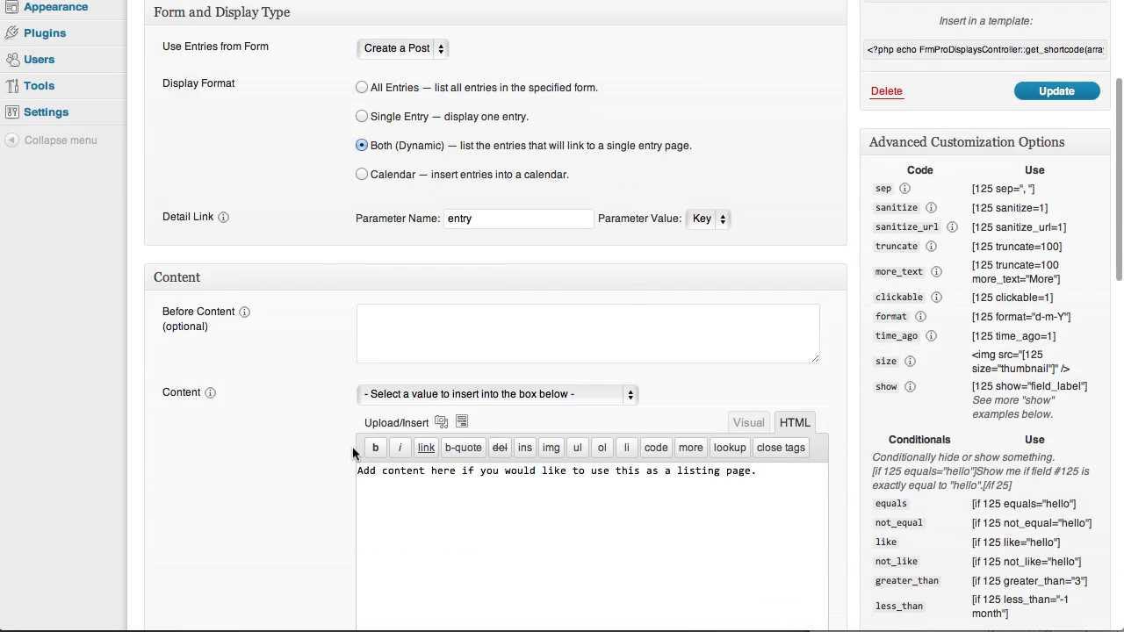
drag(534, 502, 361, 463)
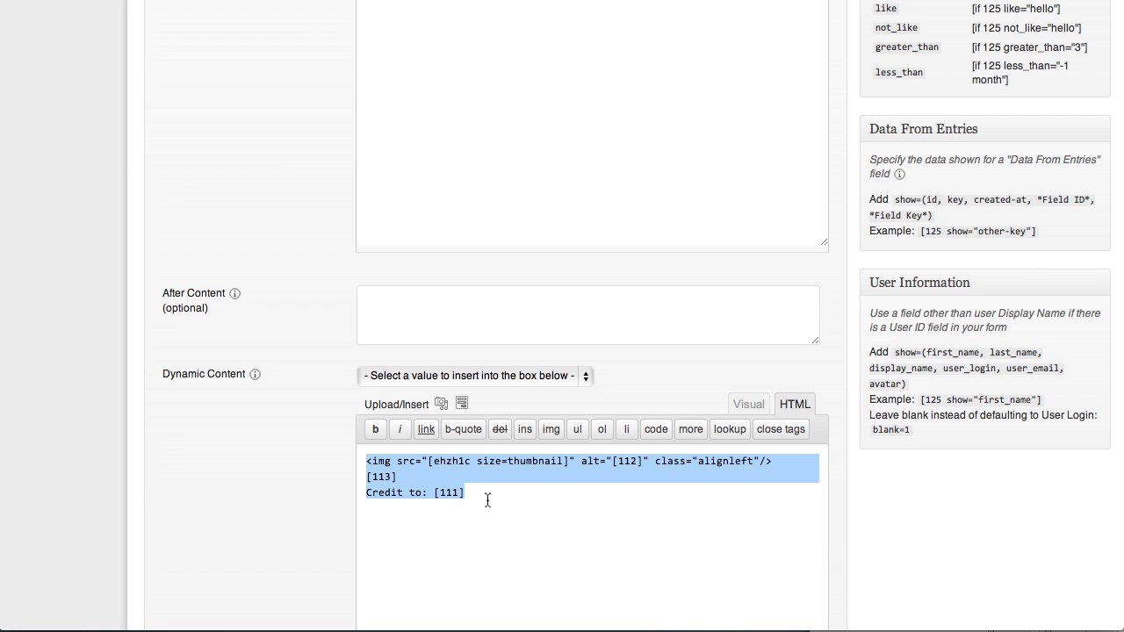
scroll(518, 490, up, 2)
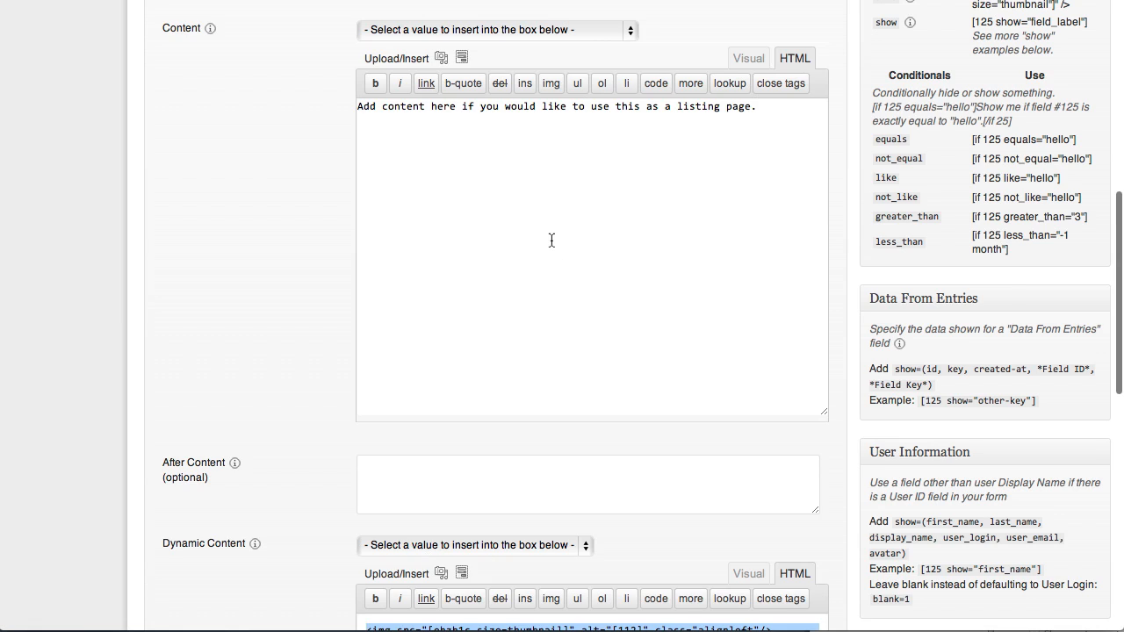
scroll(550, 240, up, 2)
scroll(743, 244, up, 1)
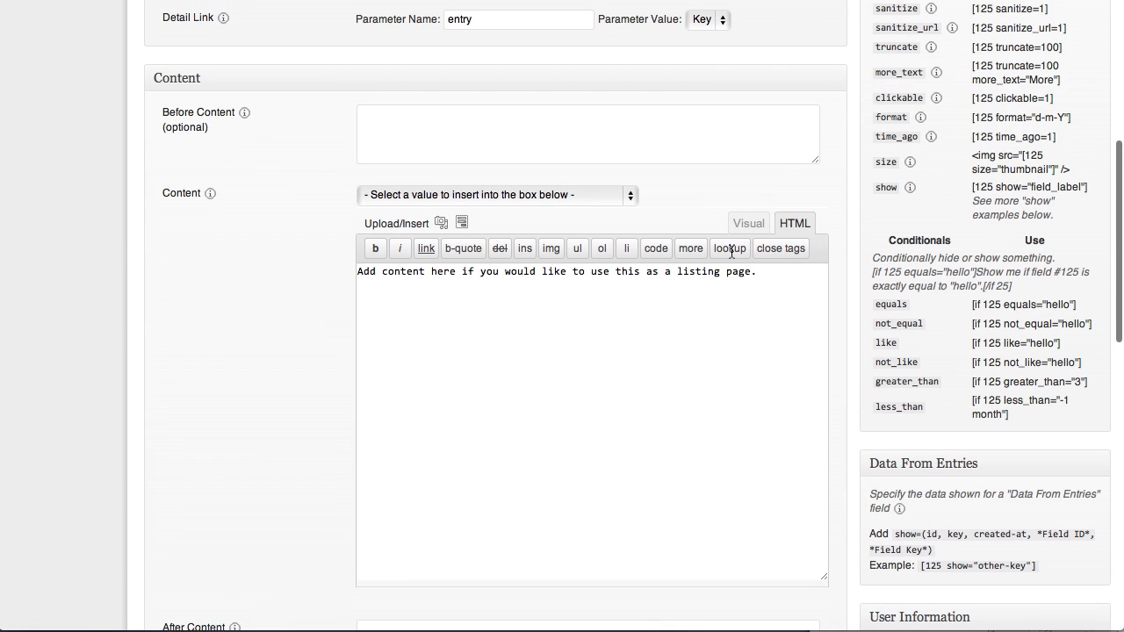
drag(777, 278, 351, 276)
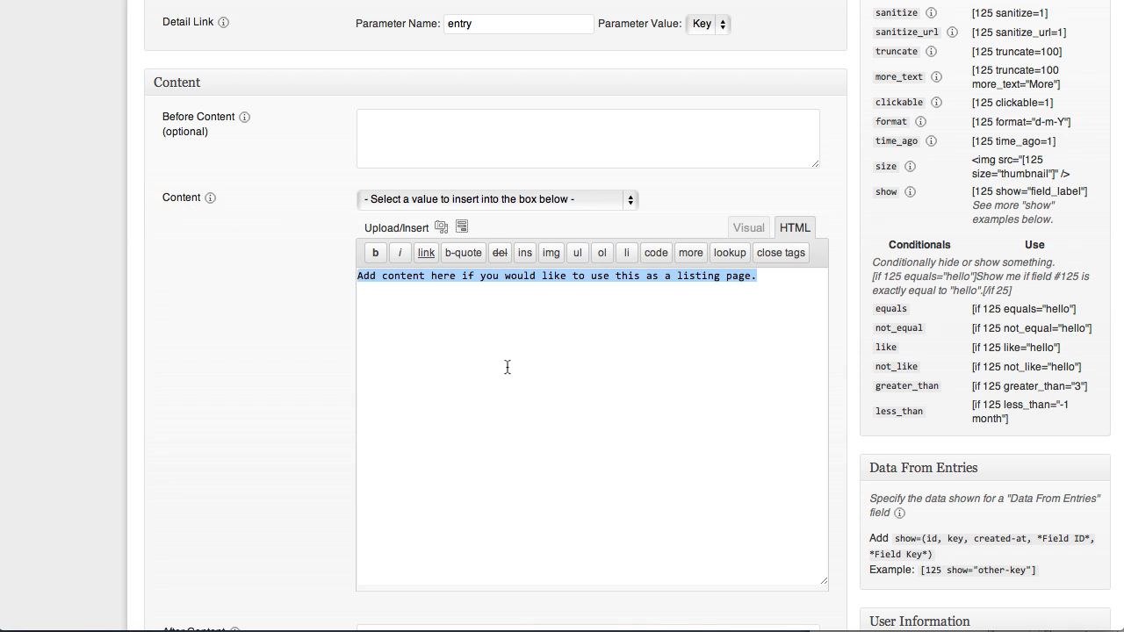
text(<h1></h1>)
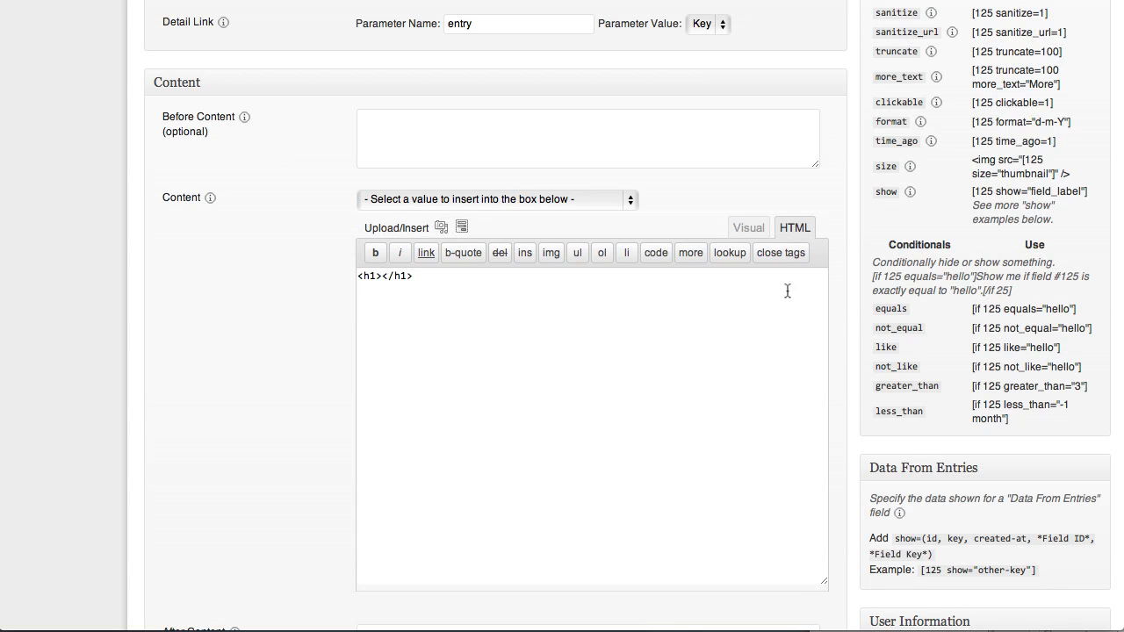
Insert the Title (ID) field code [112] between the h1 tags of the listing content.
click(632, 202)
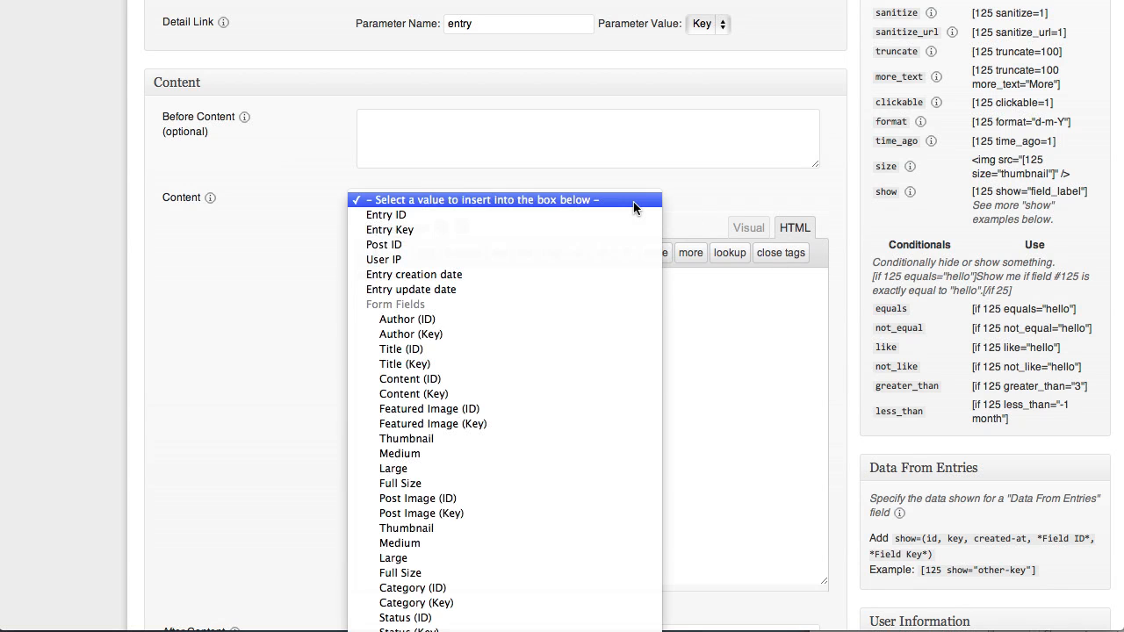
click(500, 352)
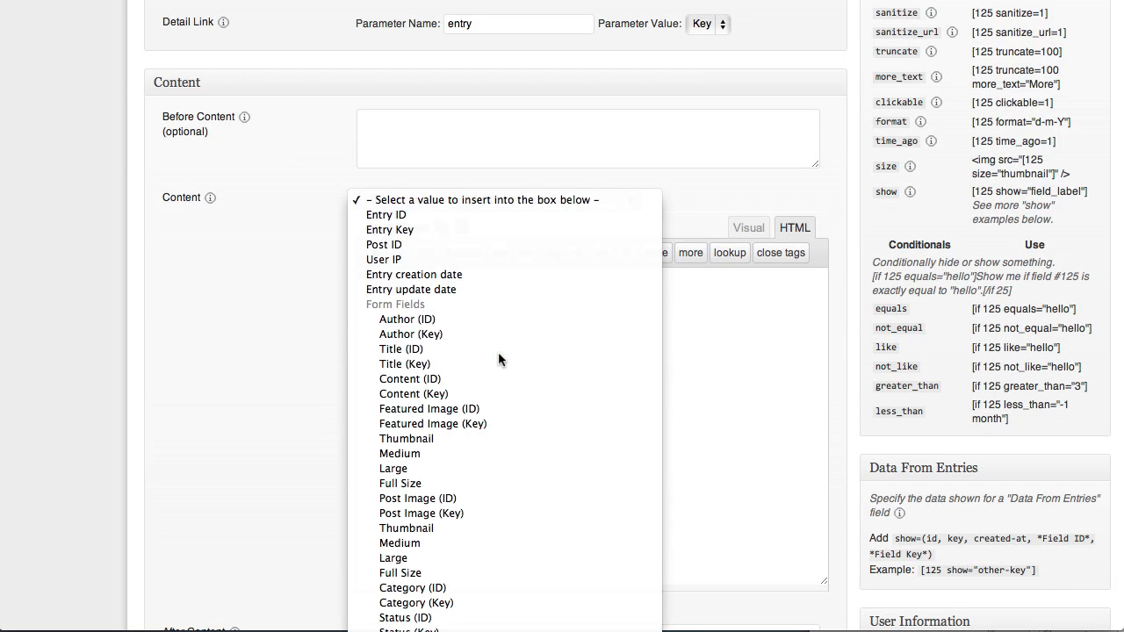
drag(454, 279, 412, 279)
key(BackSpace)
click(383, 279)
text([112])
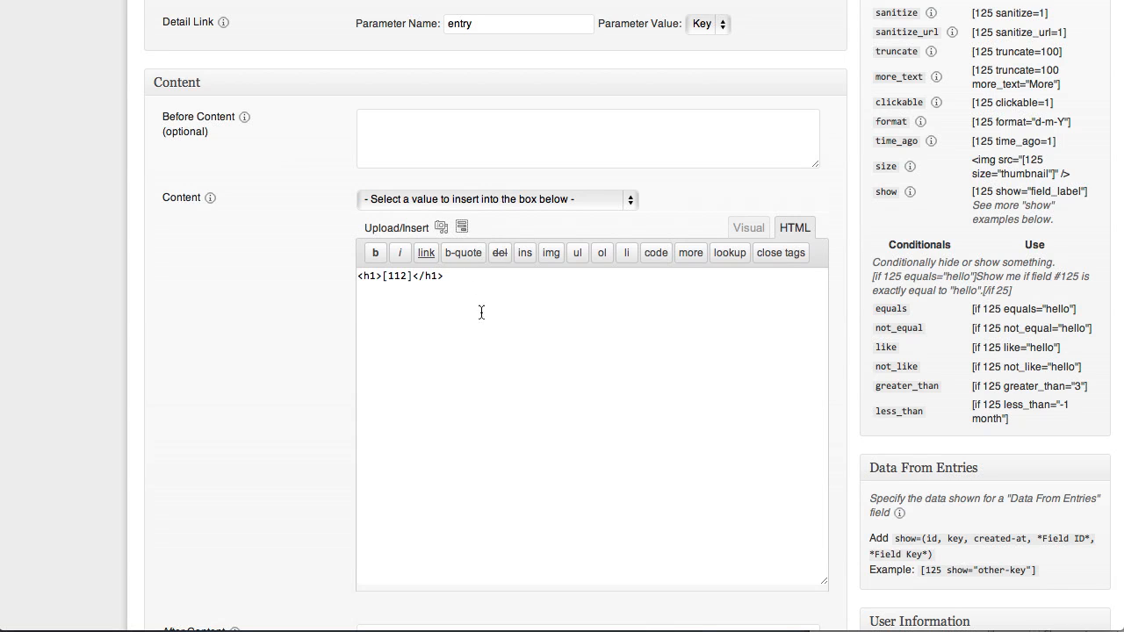
Start a link tag before [112] with the single-page link code [detaillink] as its href.
click(384, 277)
text(<a href="")
click(437, 276)
click(635, 200)
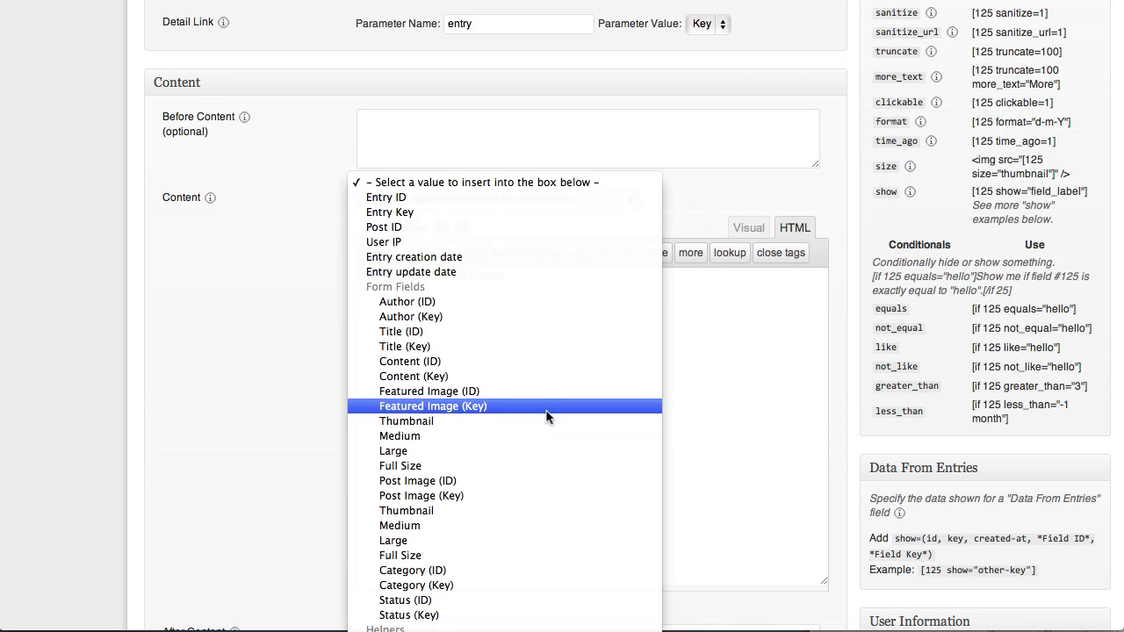
click(698, 227)
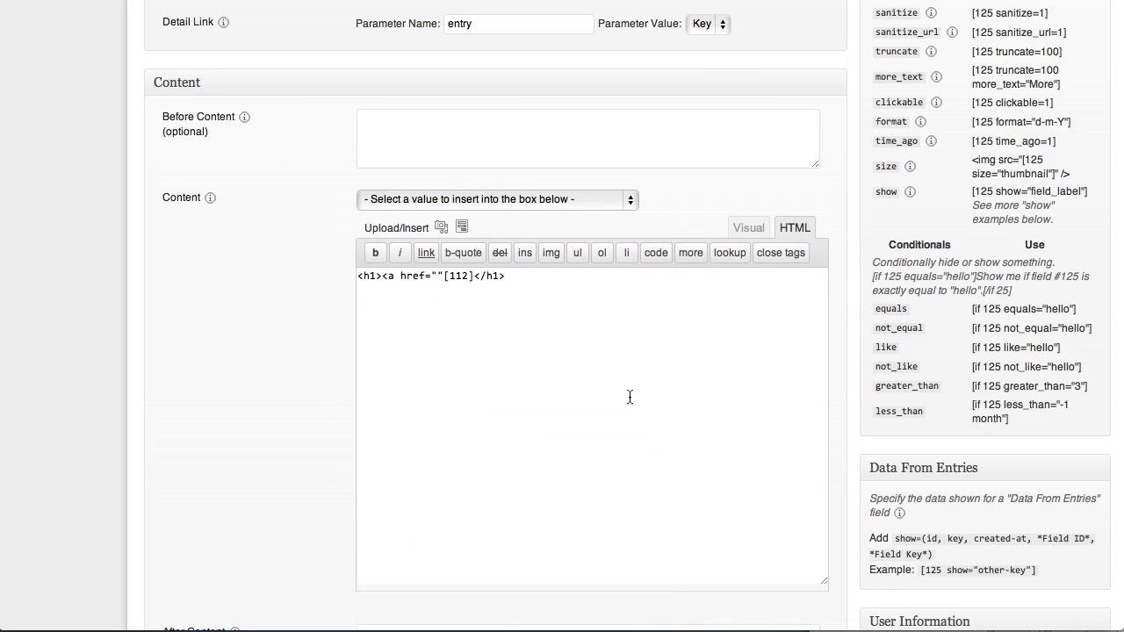
scroll(630, 387, down, 5)
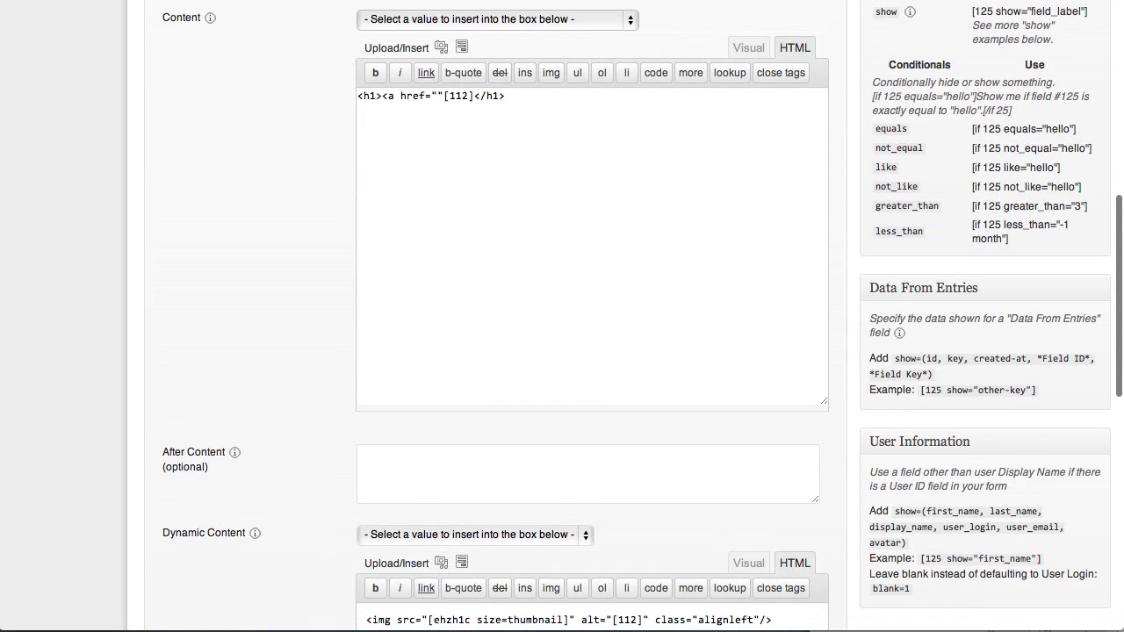
click(438, 96)
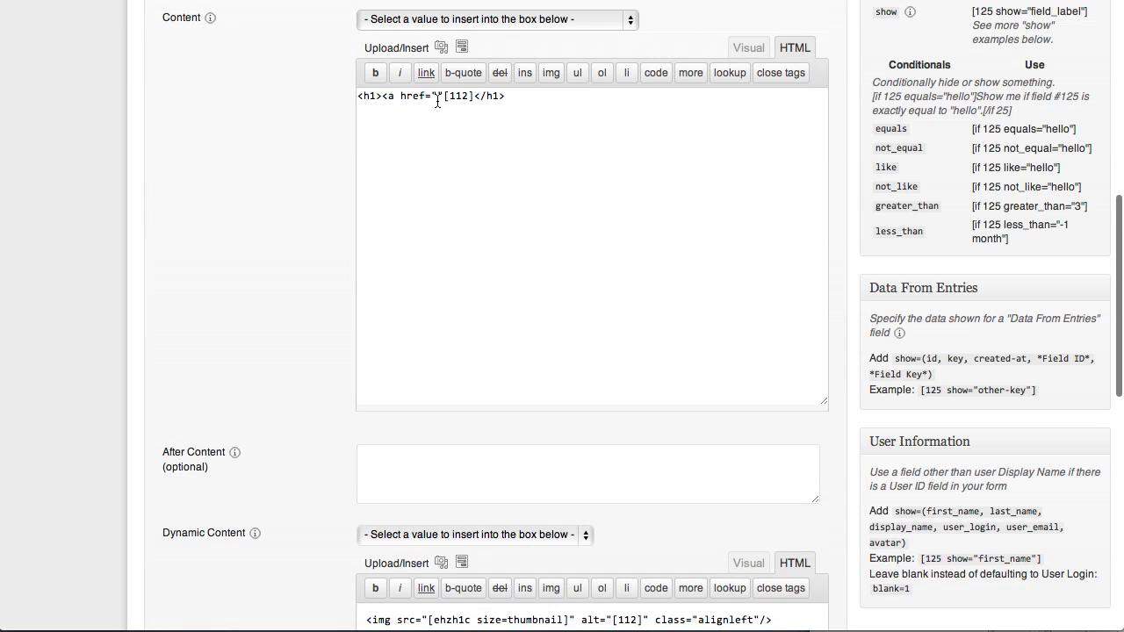
click(630, 19)
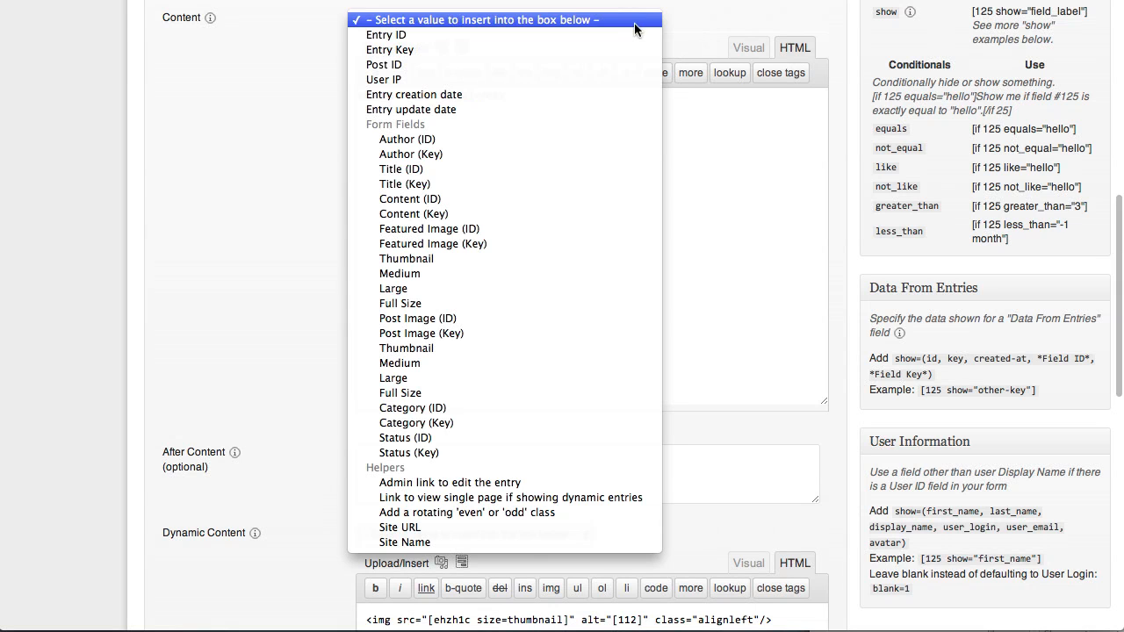
click(489, 498)
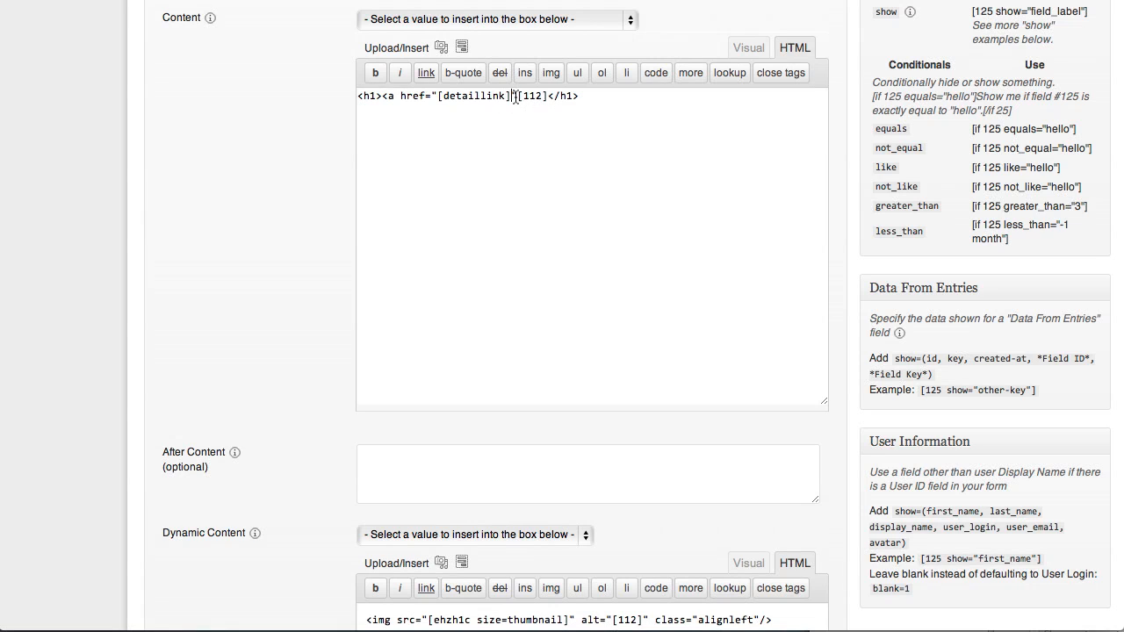
Complete the opening link tag and add the closing </a> after [112] in the heading.
text(>)
click(554, 96)
text(</a></)
Add the entry creation date code [created-at] on a new line below the heading, wrapped in small tags.
click(638, 96)
click(631, 20)
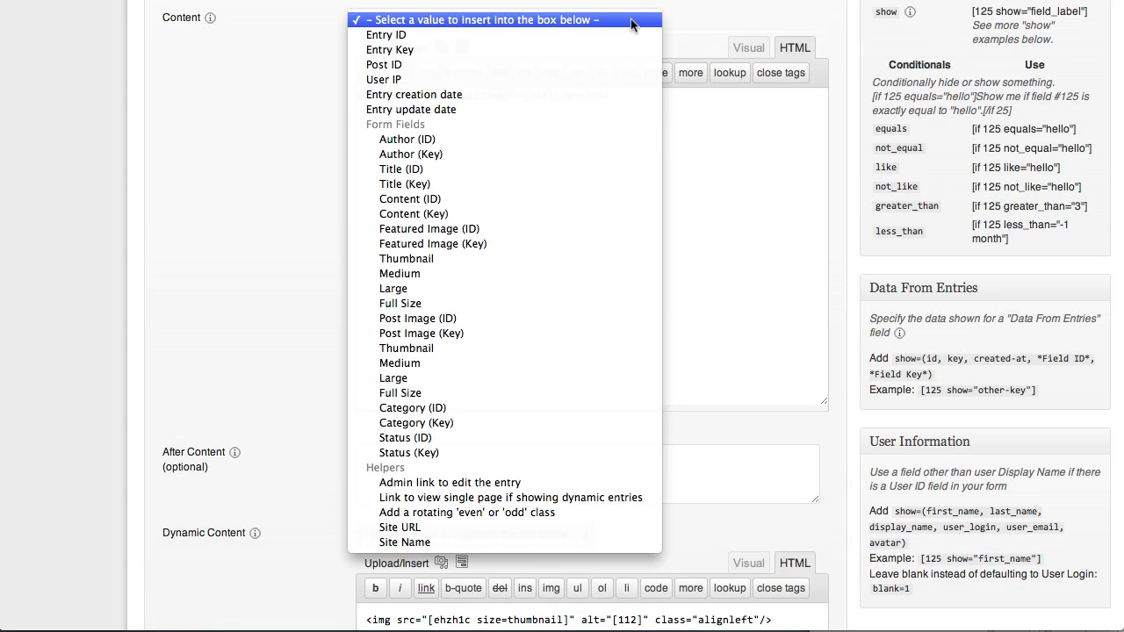
click(414, 94)
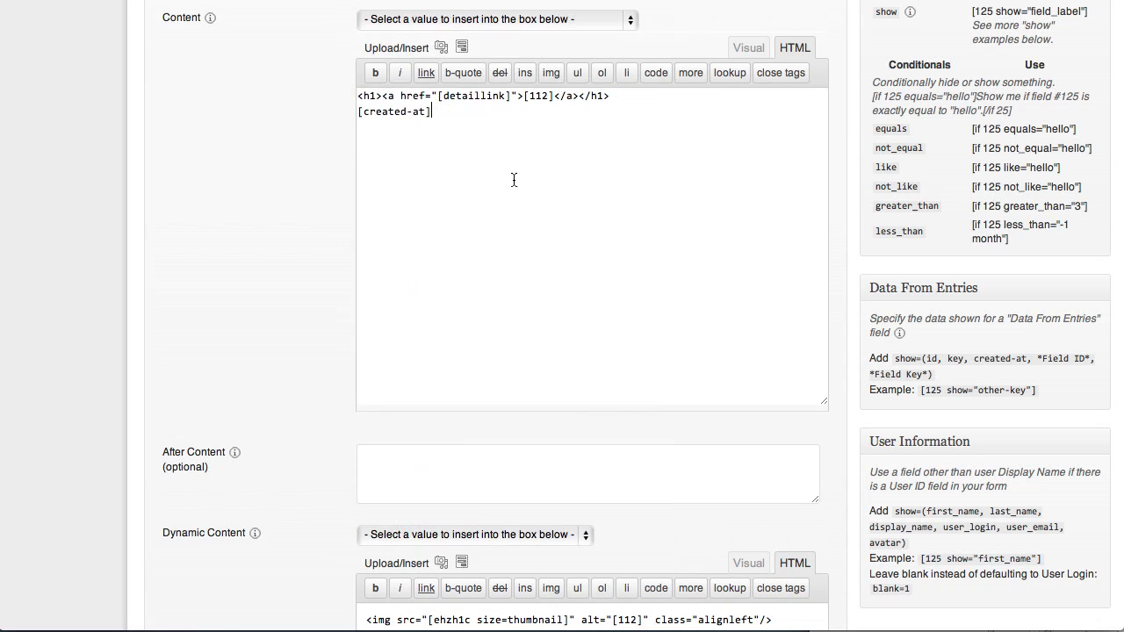
click(358, 113)
text(<sa)
key(BackSpace)
text(ma;)
key(BackSpace)
text(ll>)
click(500, 111)
text(</small>)
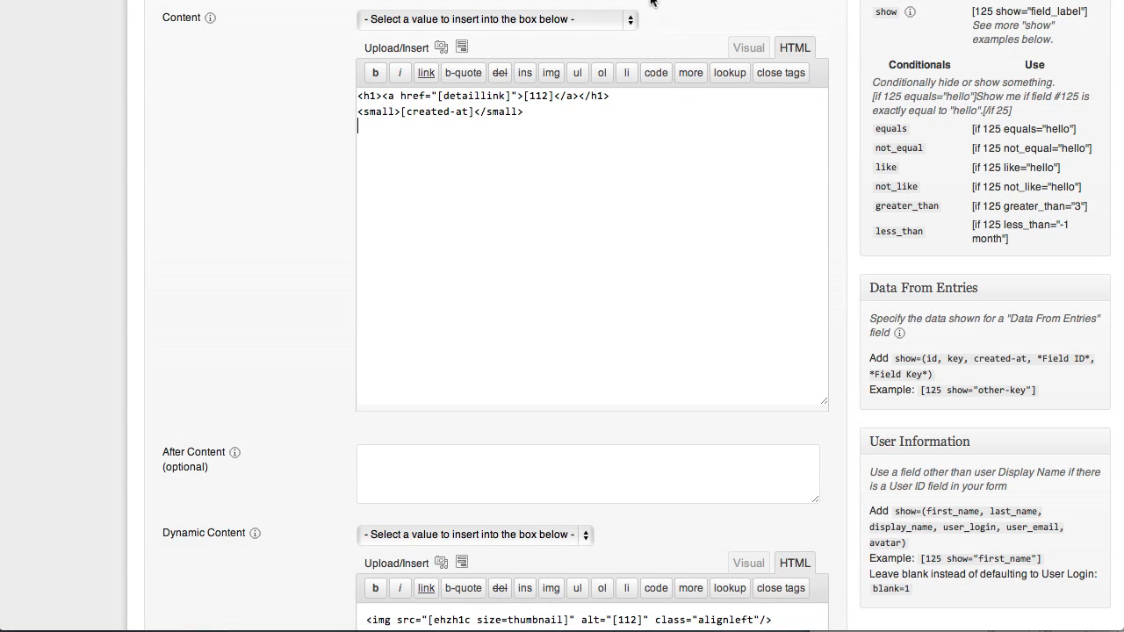
Insert the Content (ID) field code [113] below the date and give it the truncate=100 option.
click(630, 19)
click(505, 199)
scroll(1016, 145, up, 5)
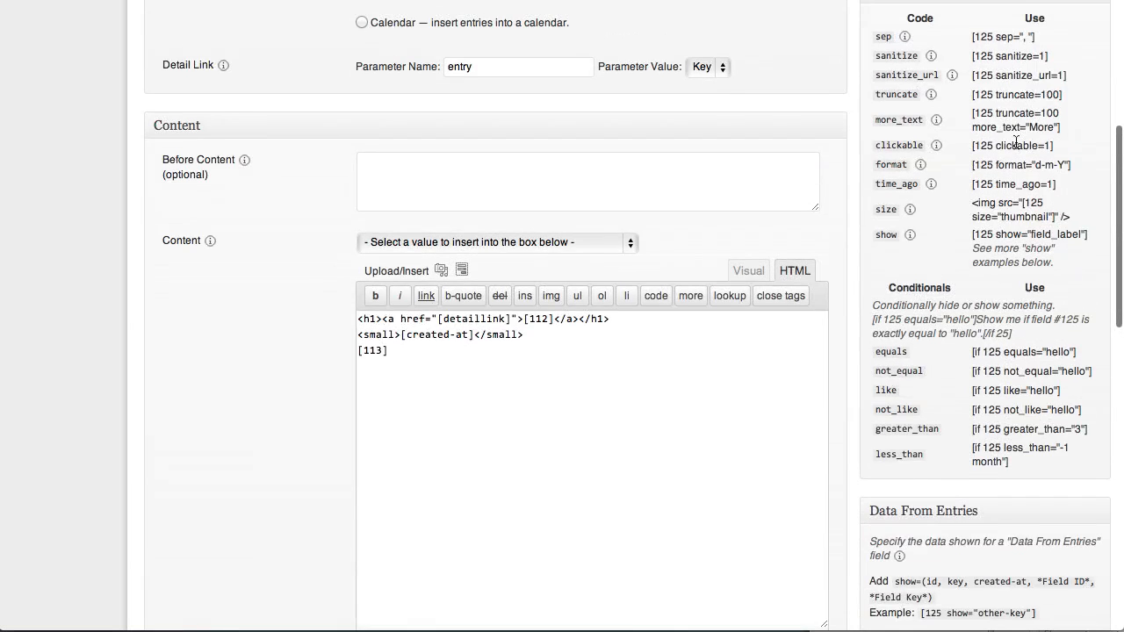
drag(1063, 95, 999, 99)
key(super+c)
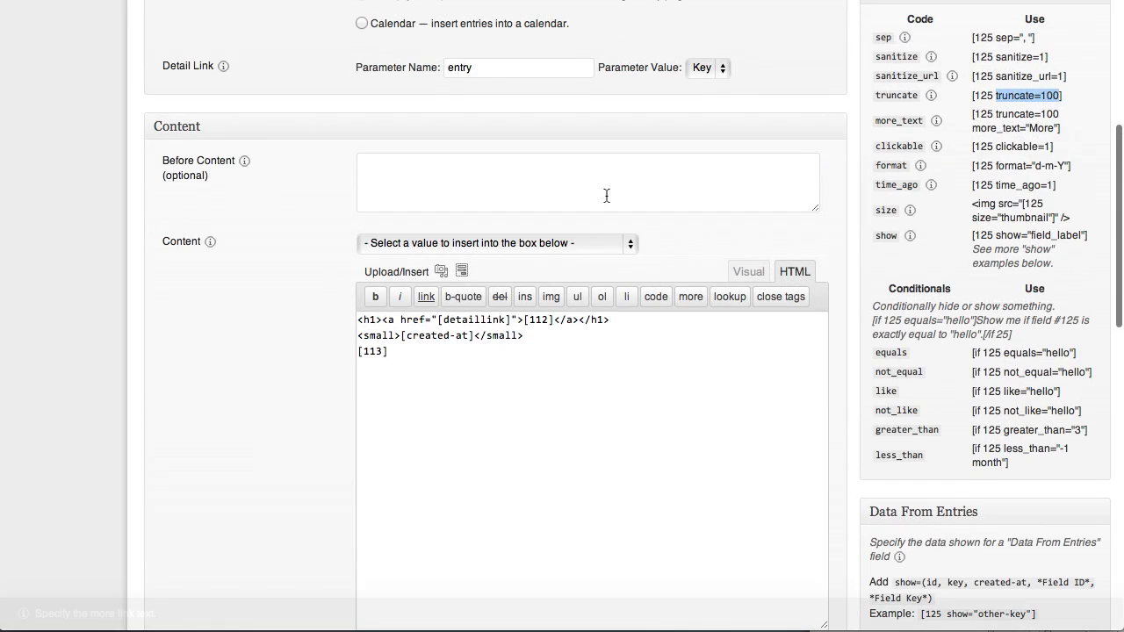
click(387, 352)
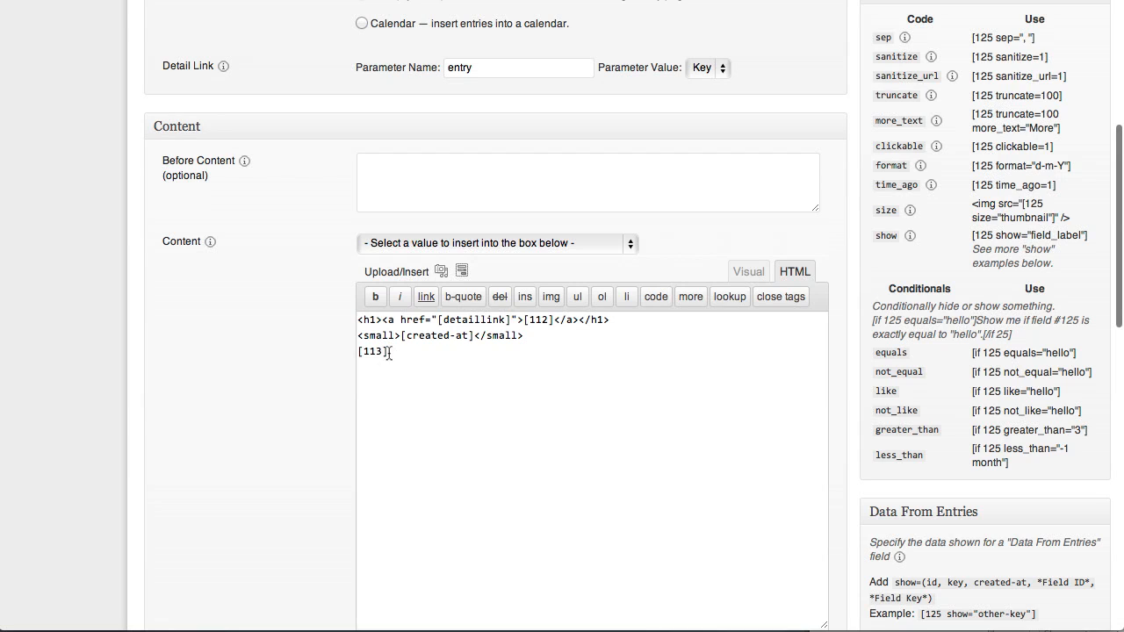
key(super+v)
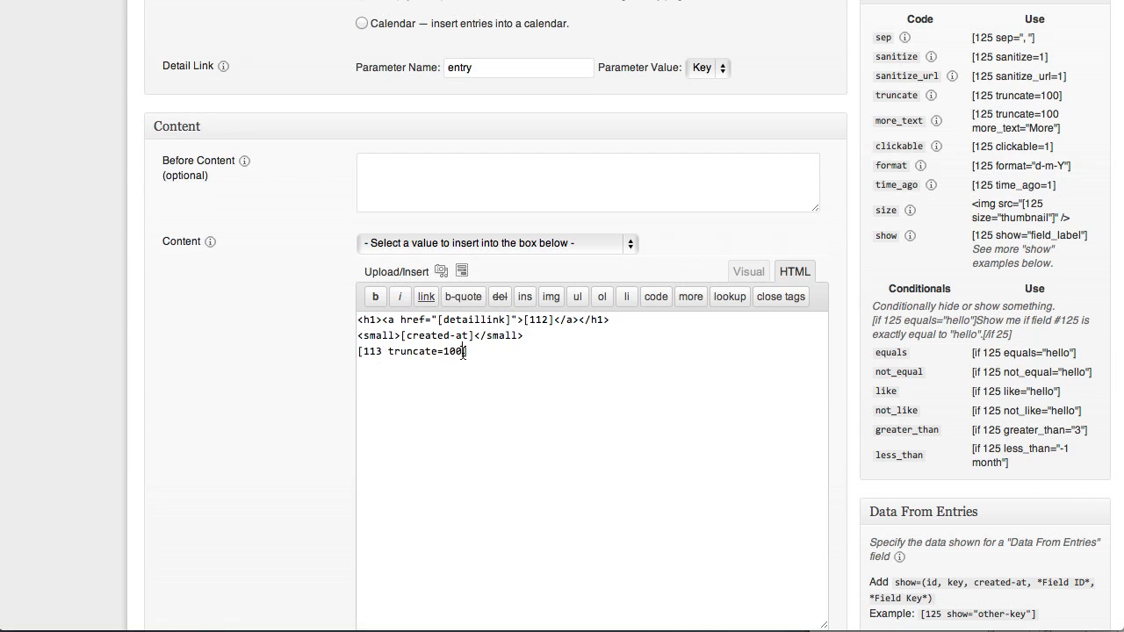
Set the truncate limit of the [113] content field to 90.
drag(464, 351, 458, 353)
key(BackSpace)
key(BackSpace)
key(BackSpace)
text(90)
Save the changes to the "Single post" custom display.
scroll(541, 355, down, 5)
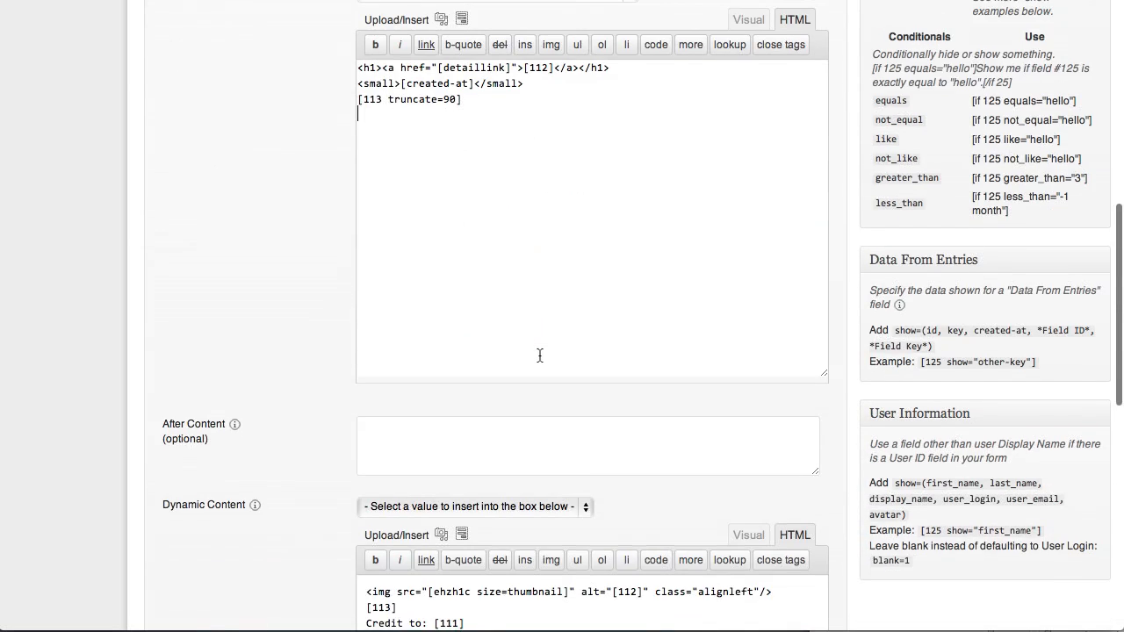
scroll(540, 355, down, 15)
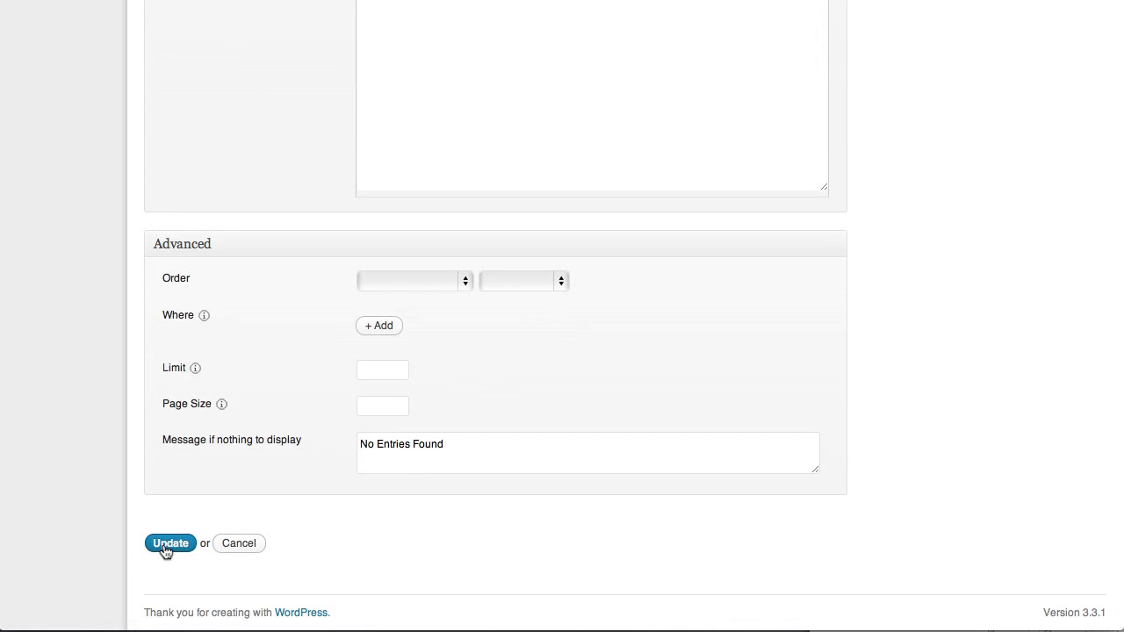
click(167, 544)
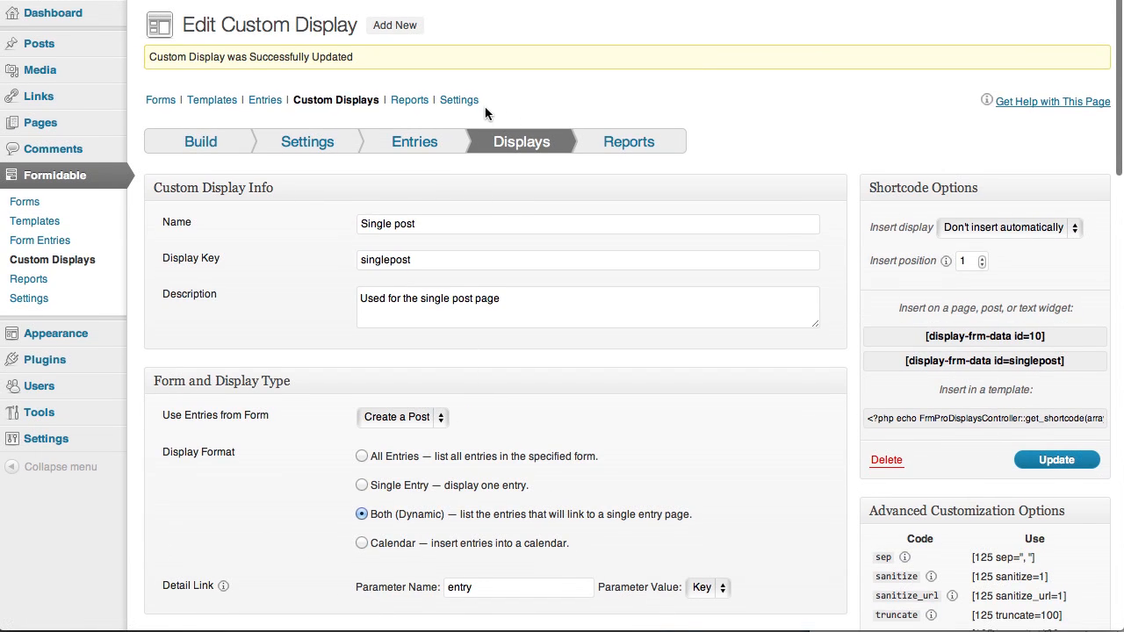
Create a new page titled "My Custom Post List".
mouse_move(45, 121)
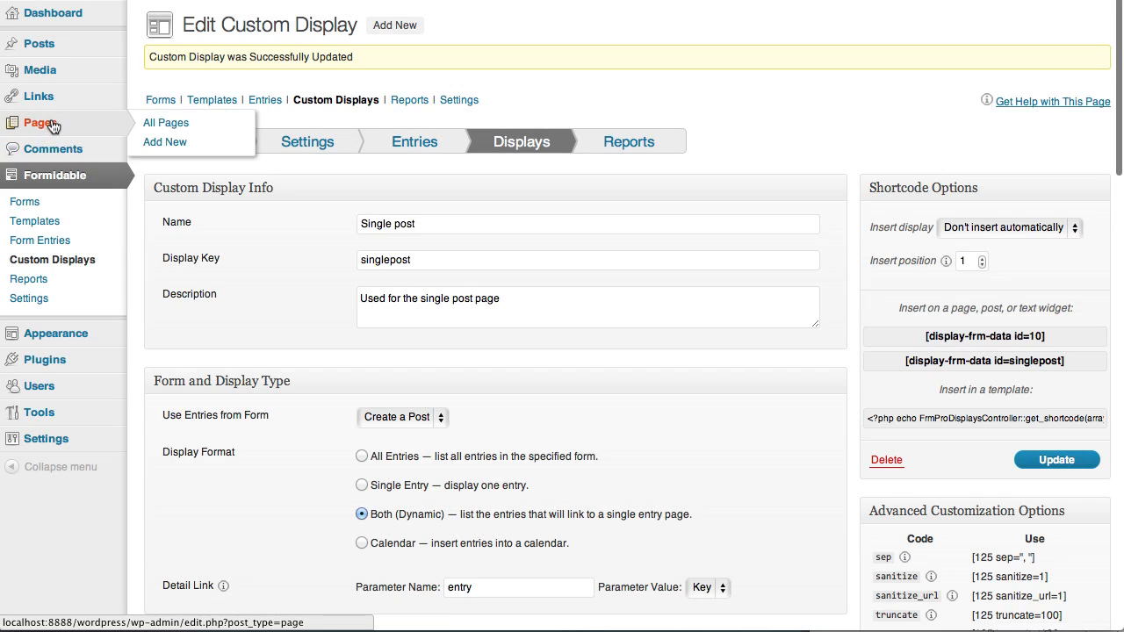
click(173, 143)
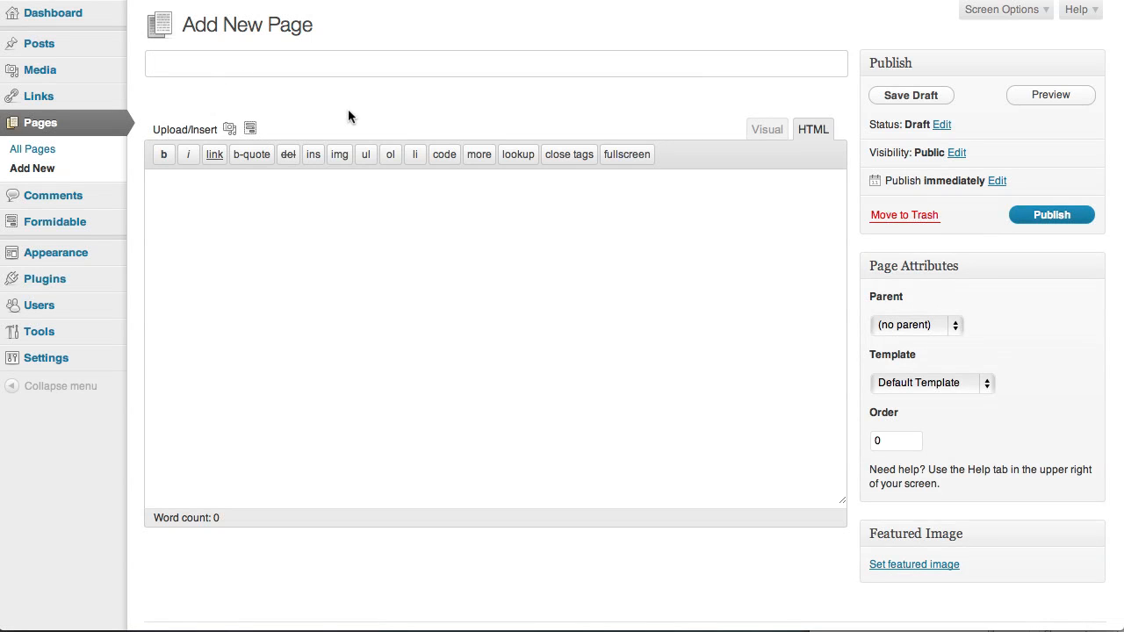
text(My Custom)
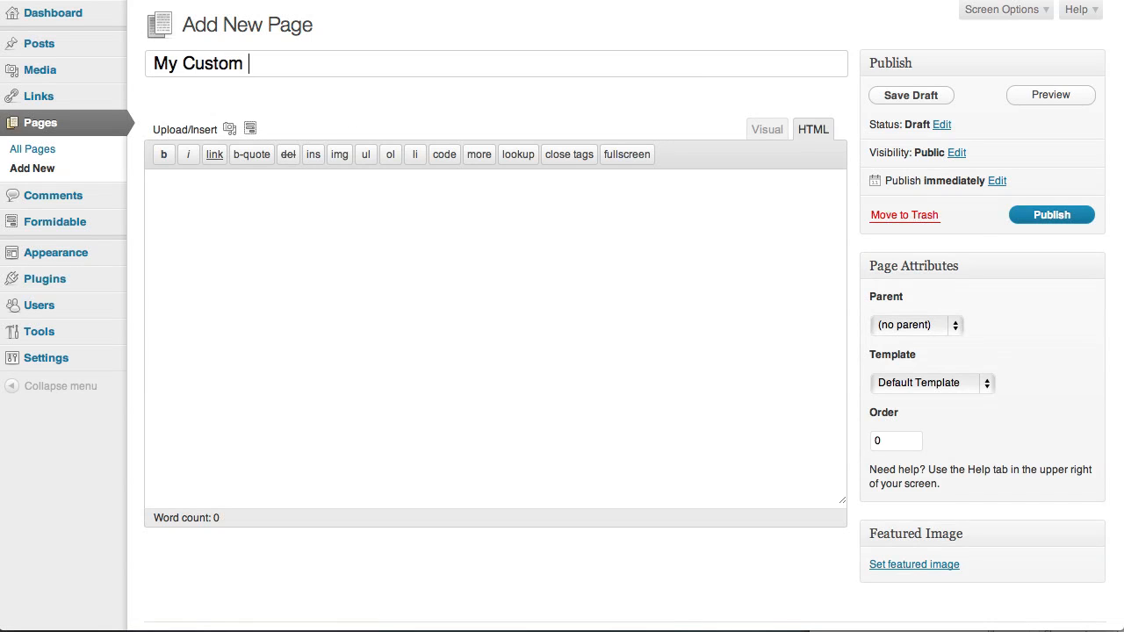
text( Post List)
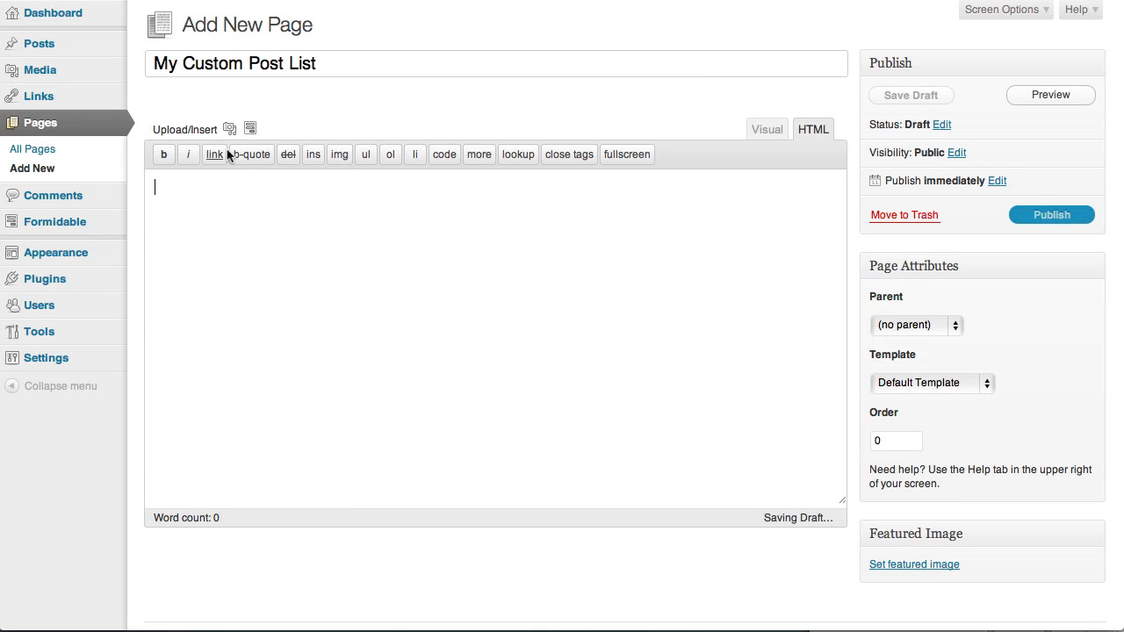
Insert the "Single post" custom display into the page body and publish the page.
click(250, 129)
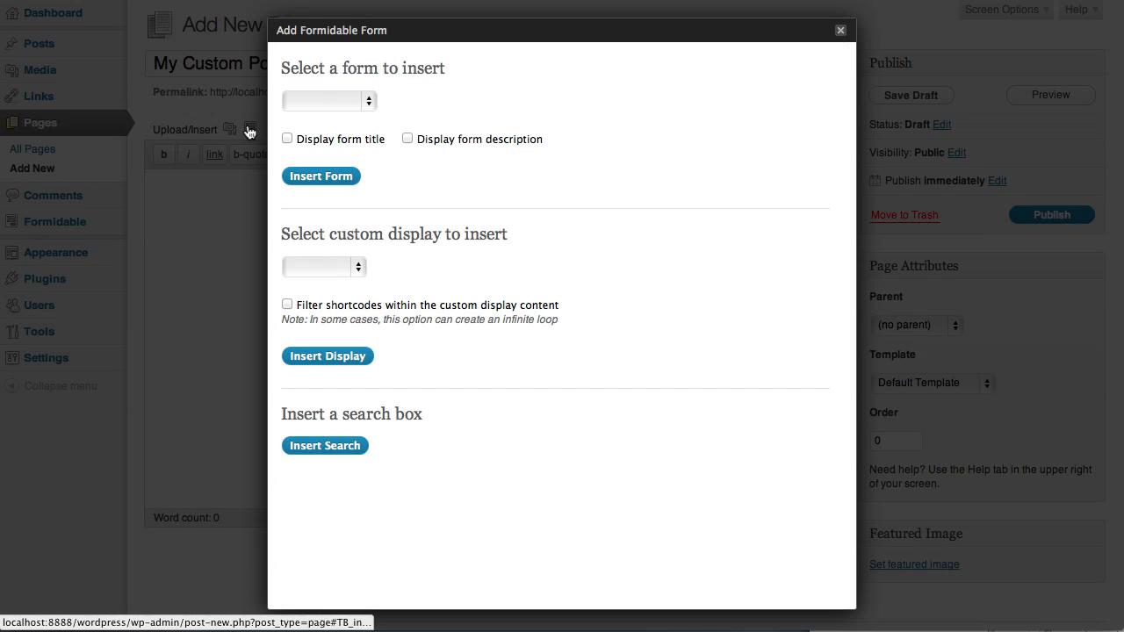
click(350, 267)
click(346, 282)
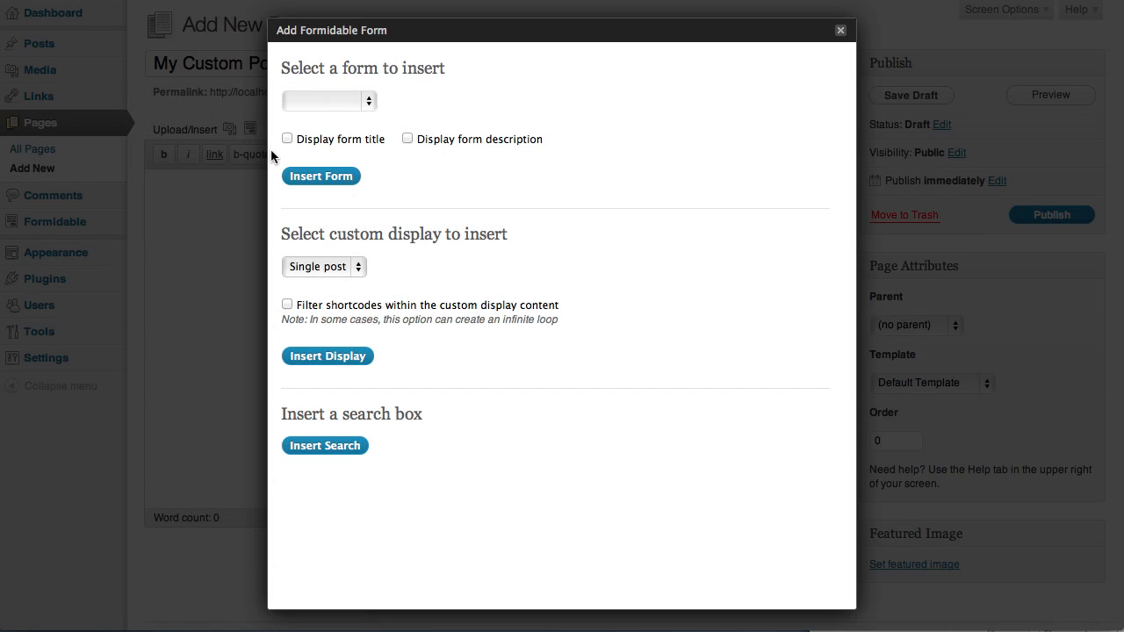
click(332, 356)
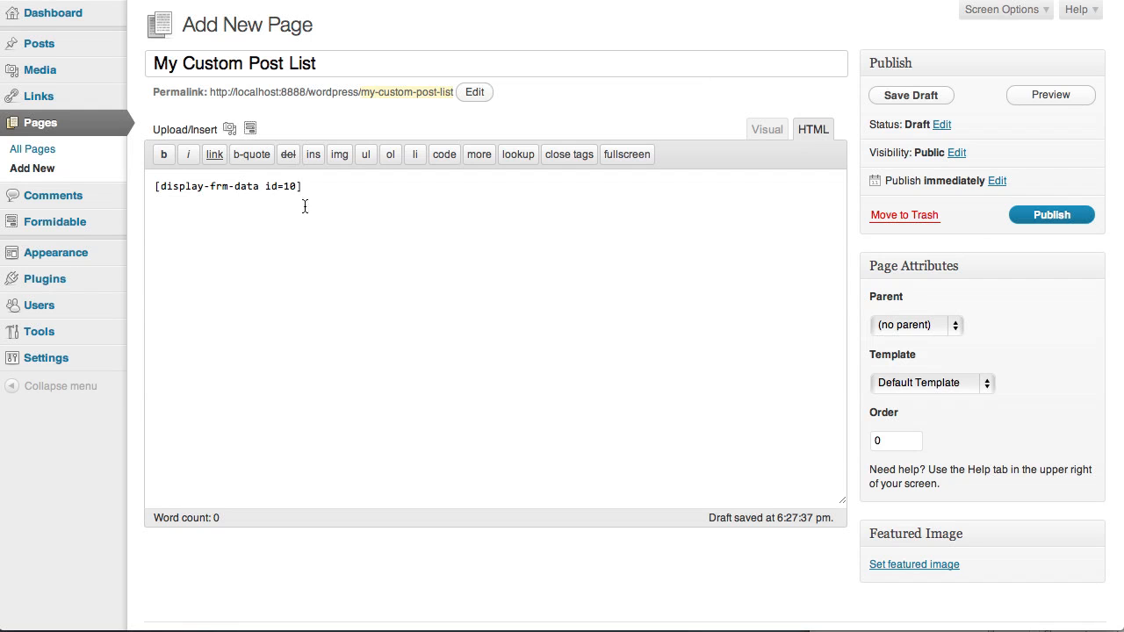
click(1051, 215)
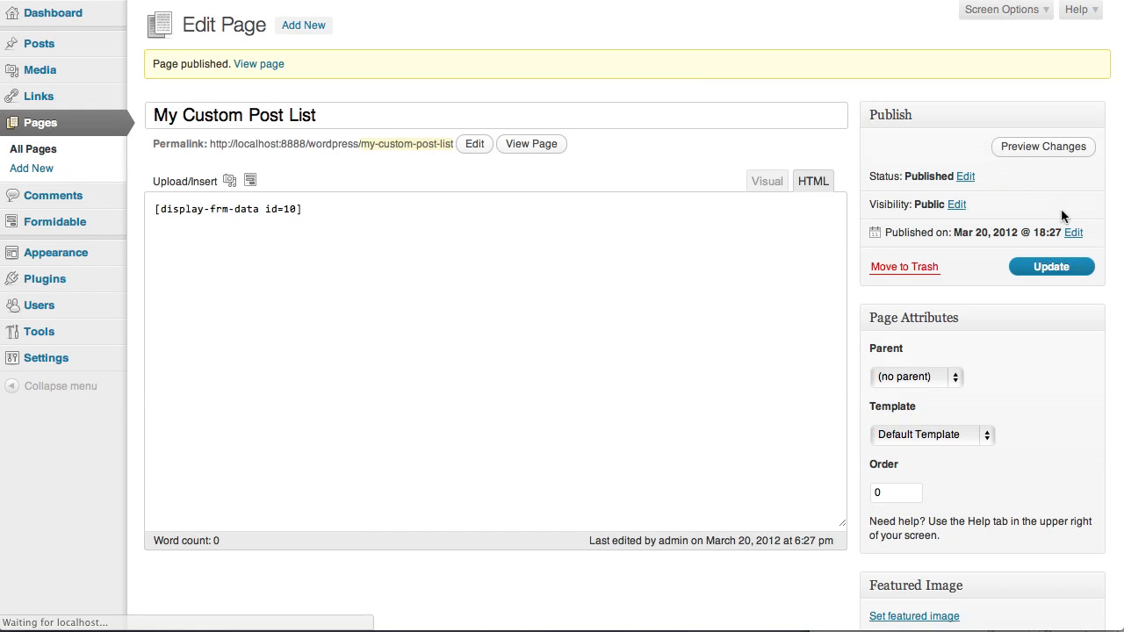
View the published page and check the titles, dates and truncated content of the listed posts.
click(521, 149)
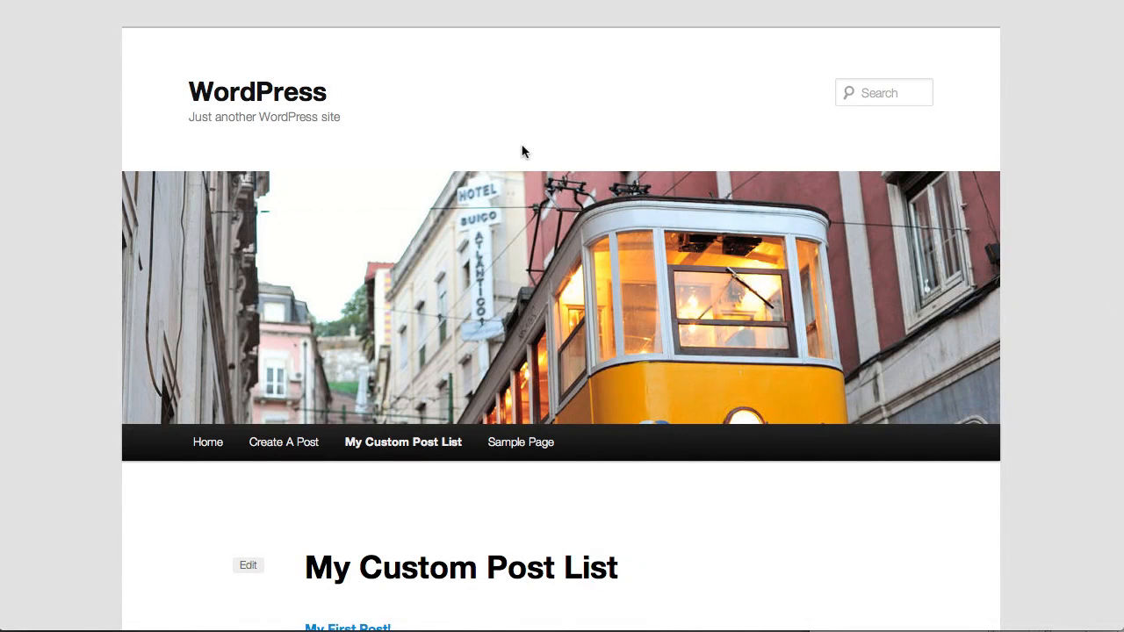
scroll(497, 253, down, 4)
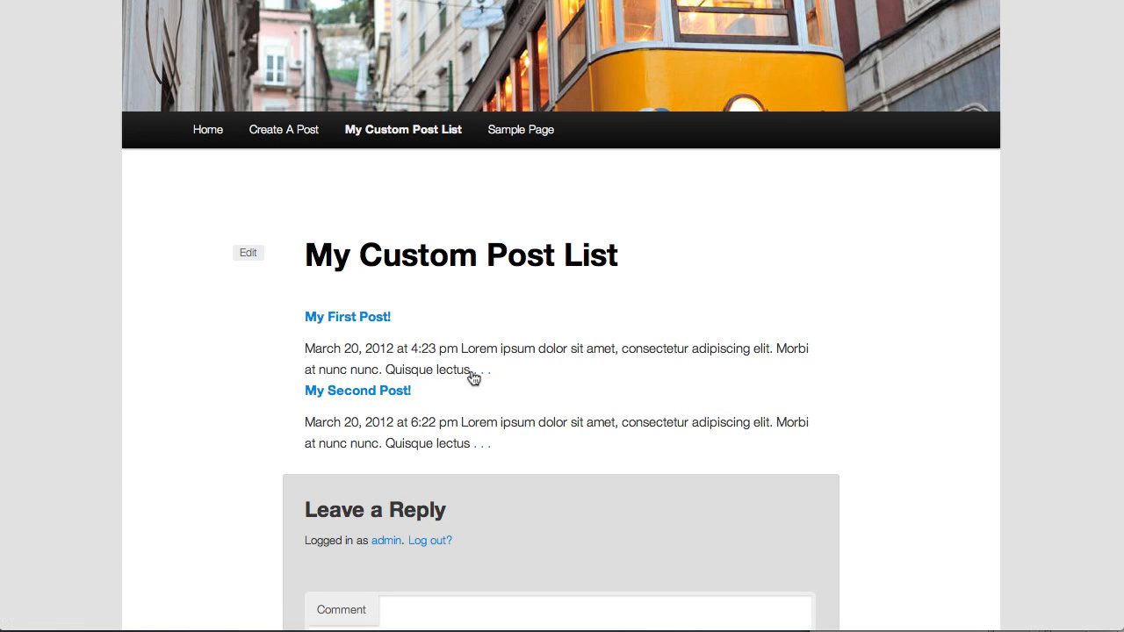
Open "My Second Post!" from the custom post list and review its image, full content and credit line.
drag(304, 346, 472, 367)
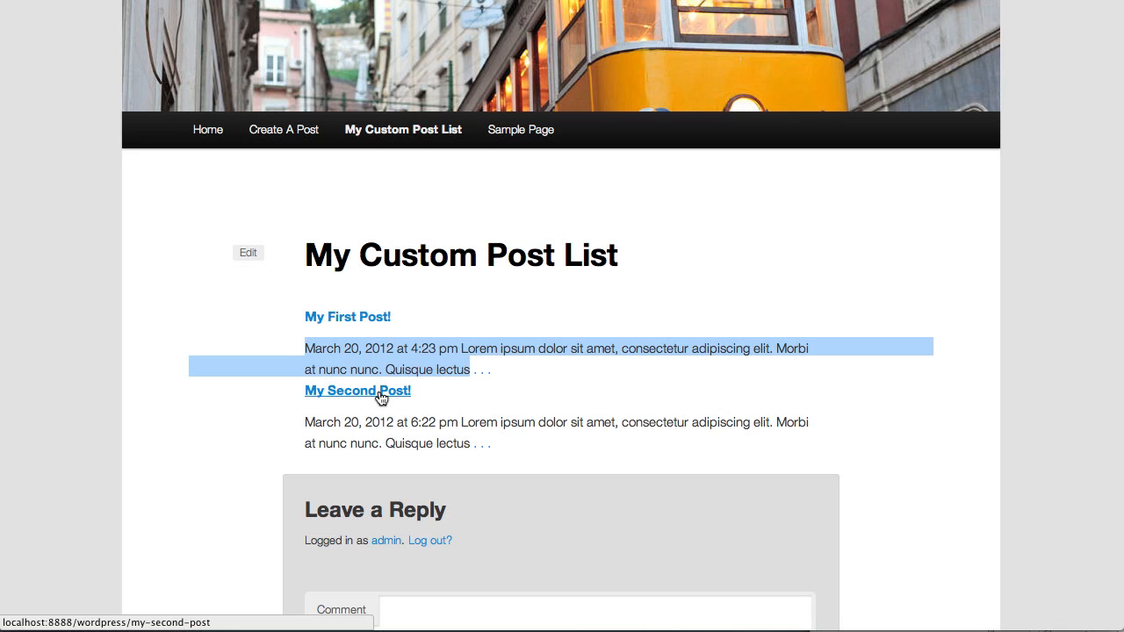
click(380, 396)
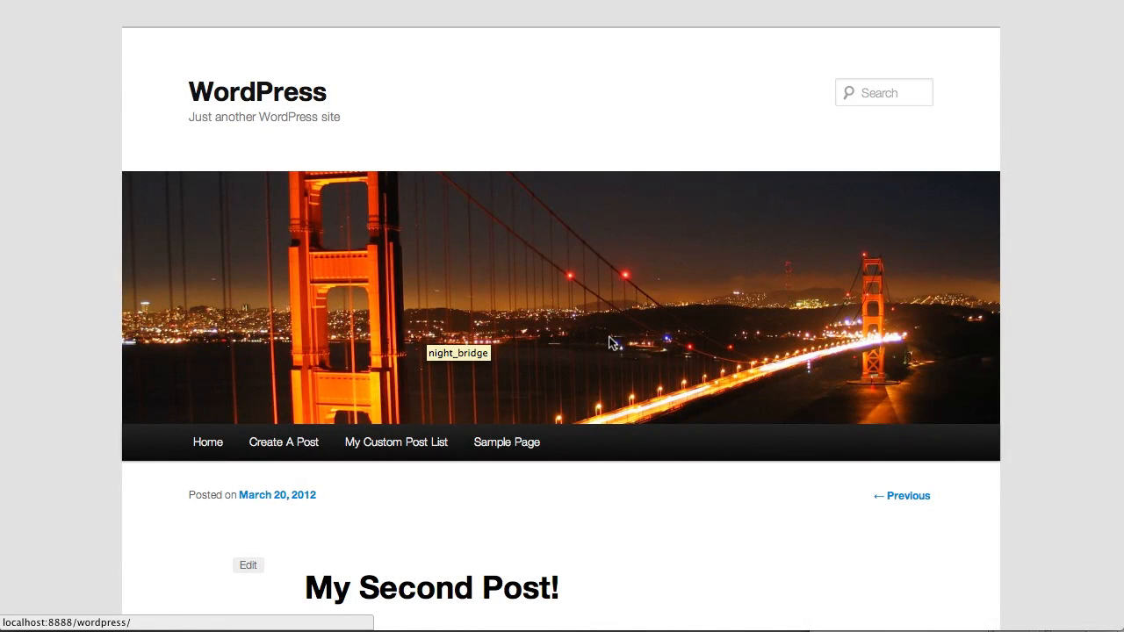
scroll(581, 344, down, 5)
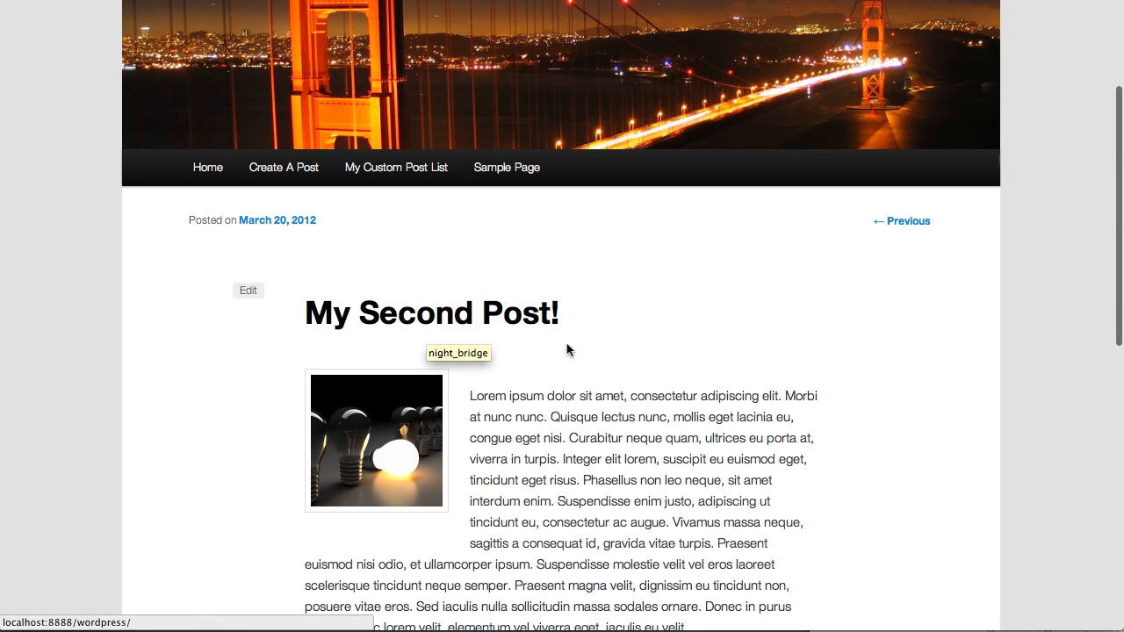
scroll(547, 418, down, 2)
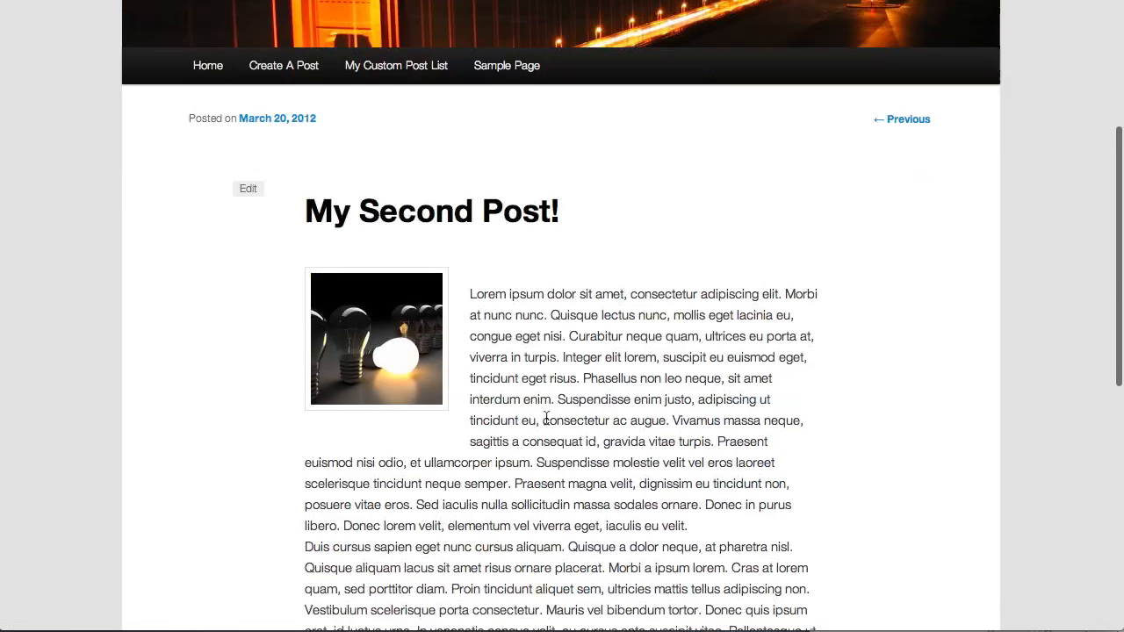
scroll(546, 418, down, 5)
scroll(546, 418, up, 3)
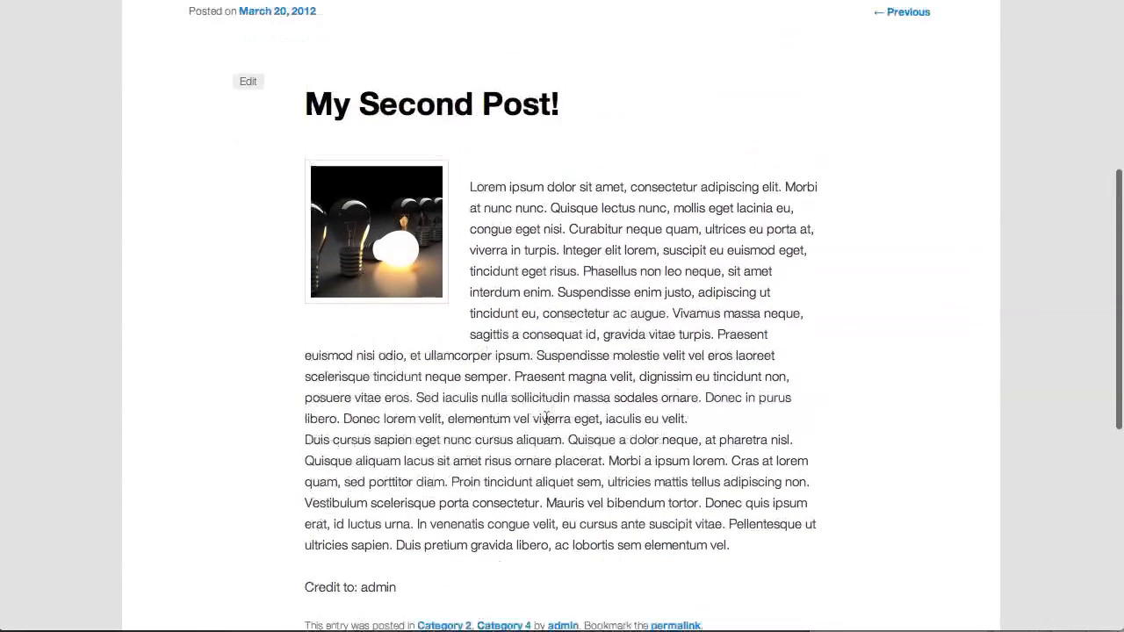
scroll(547, 418, up, 1)
scroll(546, 418, up, 2)
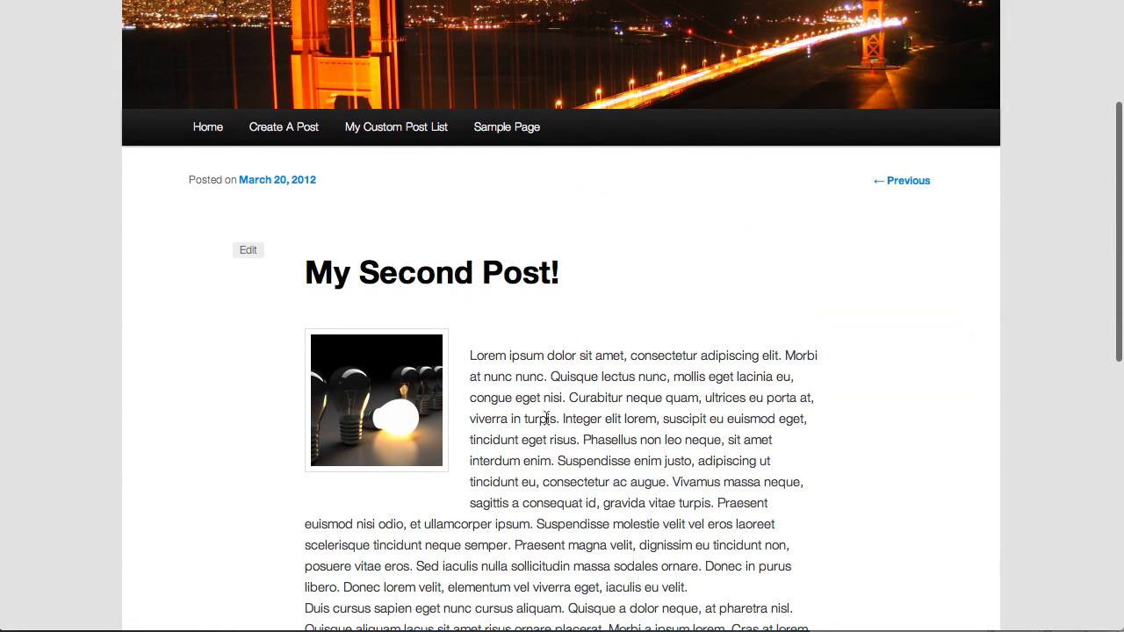